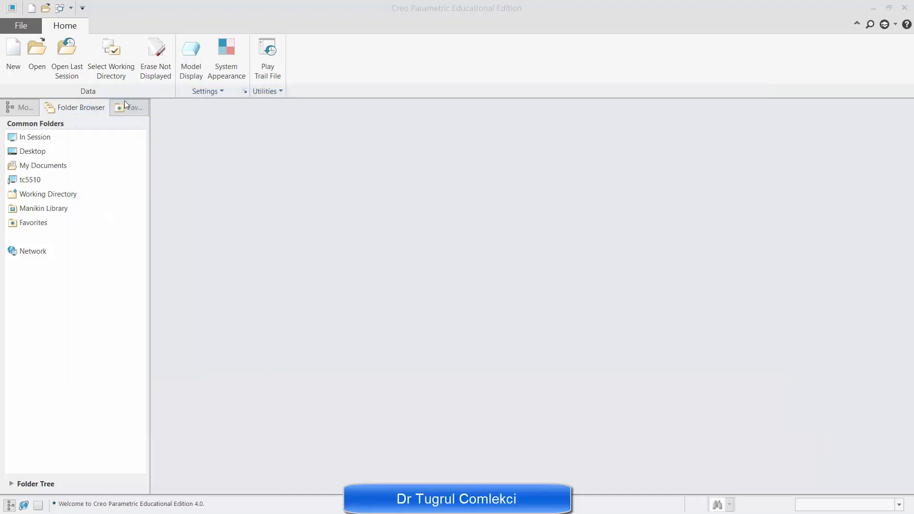
- Set the working directory to cylindrical-thick-pv and begin a new solid part named thick-pv
{"action": "left_click", "coordinate": [107, 70]}
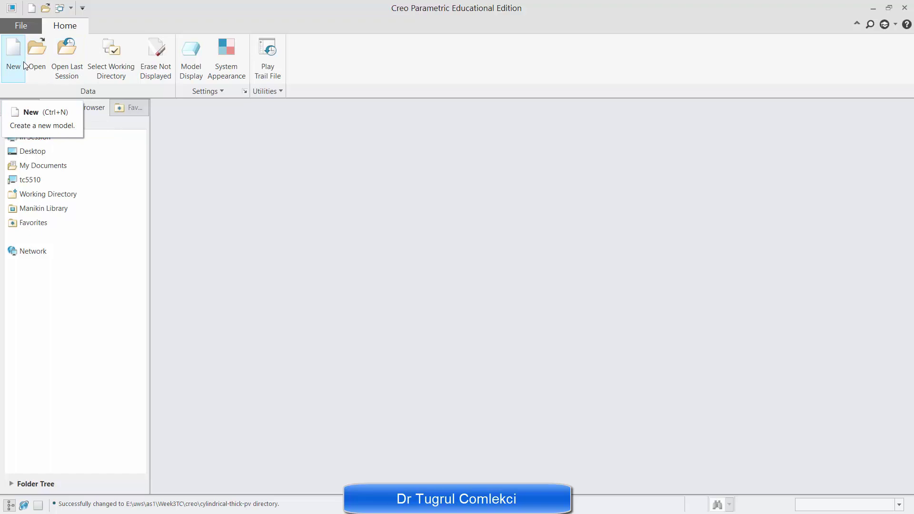
{"action": "left_click", "coordinate": [14, 57]}
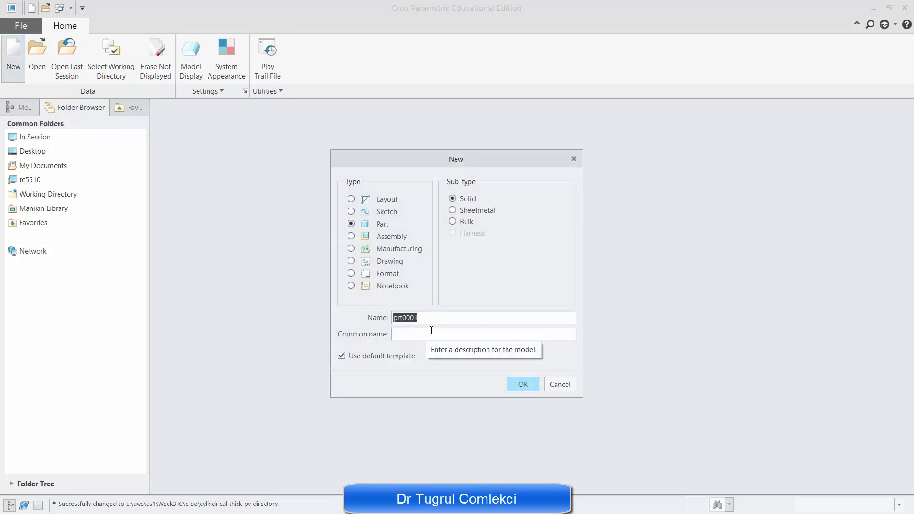
{"action": "type", "text": "thick-pv"}
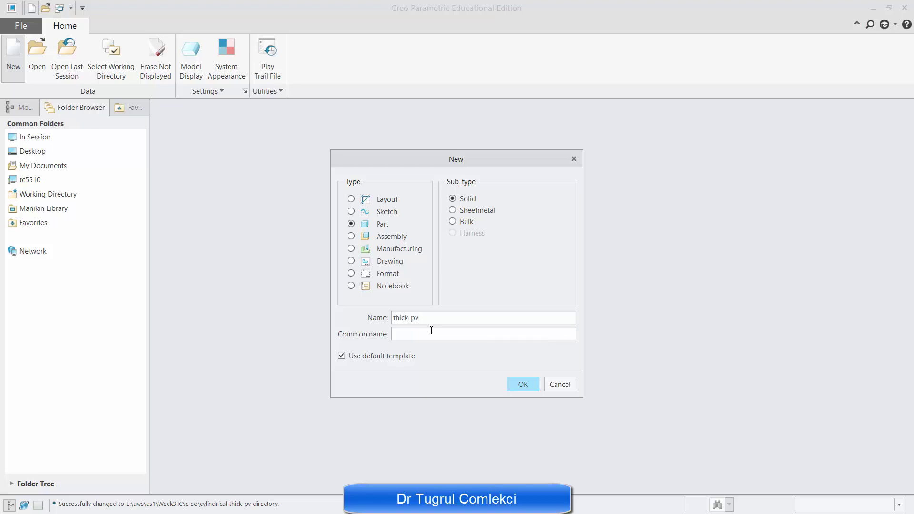
- Create the thick-pv part and switch its units to millimeter Newton Second, interpreting existing dimensions
{"action": "left_click", "coordinate": [513, 384]}
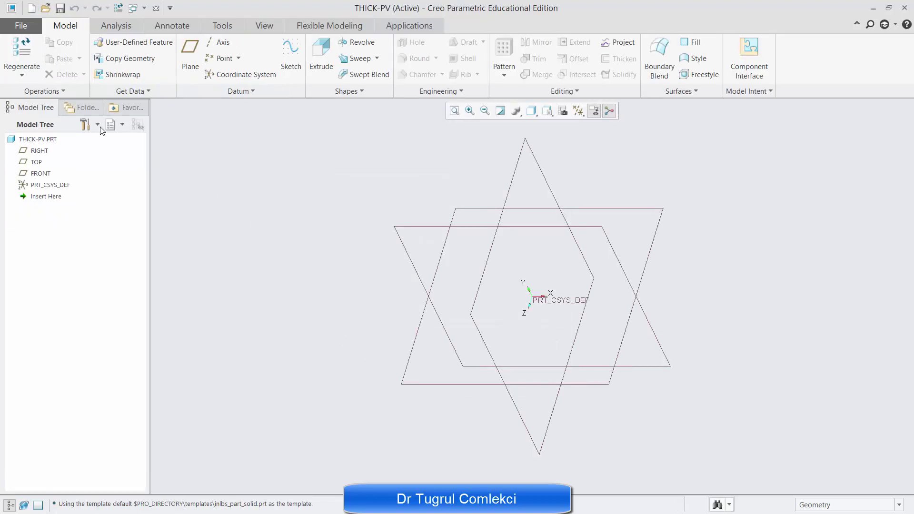
{"action": "left_click", "coordinate": [22, 29]}
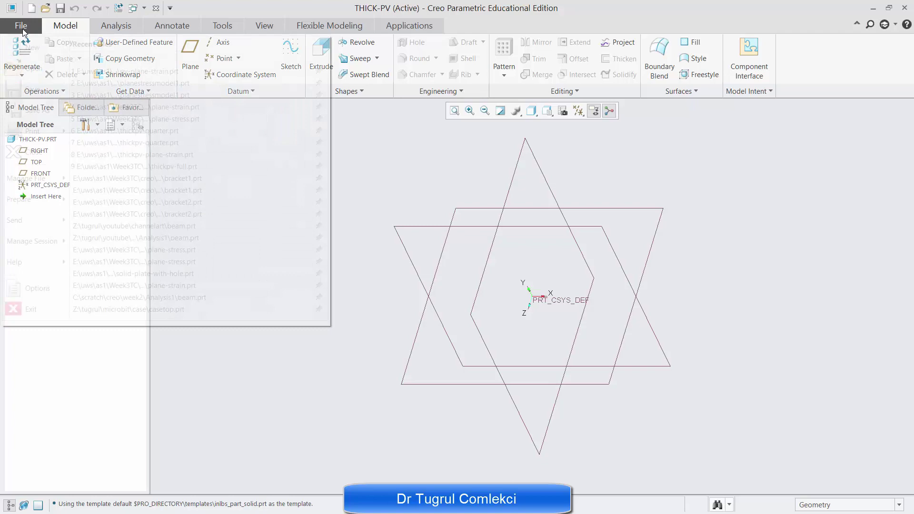
{"action": "mouse_move", "coordinate": [25, 206]}
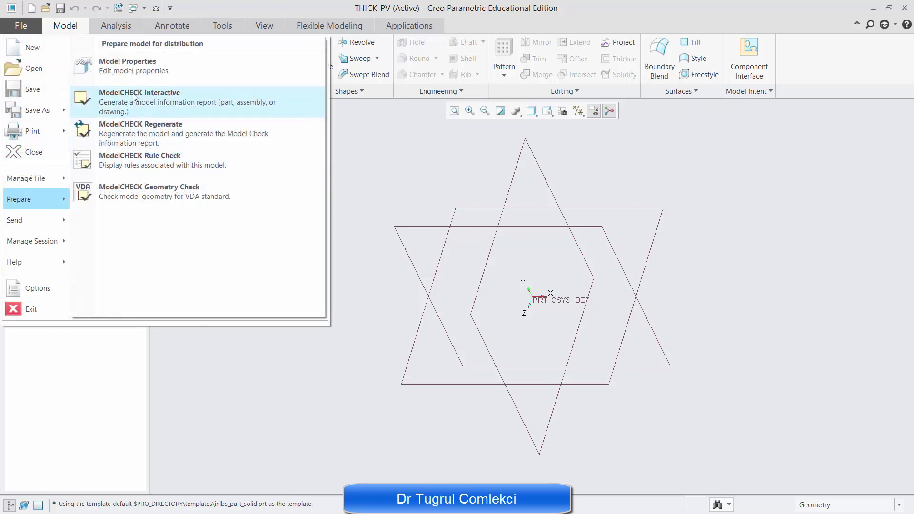
{"action": "left_click", "coordinate": [128, 63]}
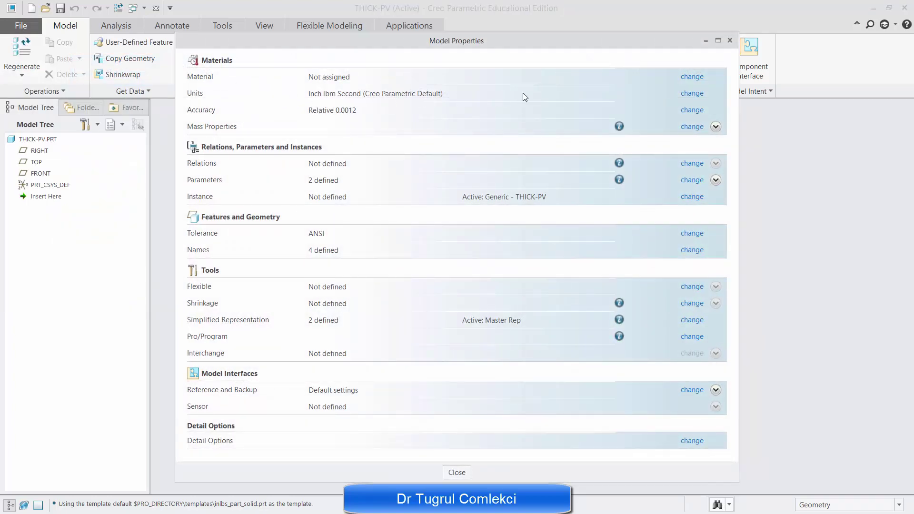
{"action": "left_click", "coordinate": [692, 94]}
{"action": "left_click", "coordinate": [752, 114]}
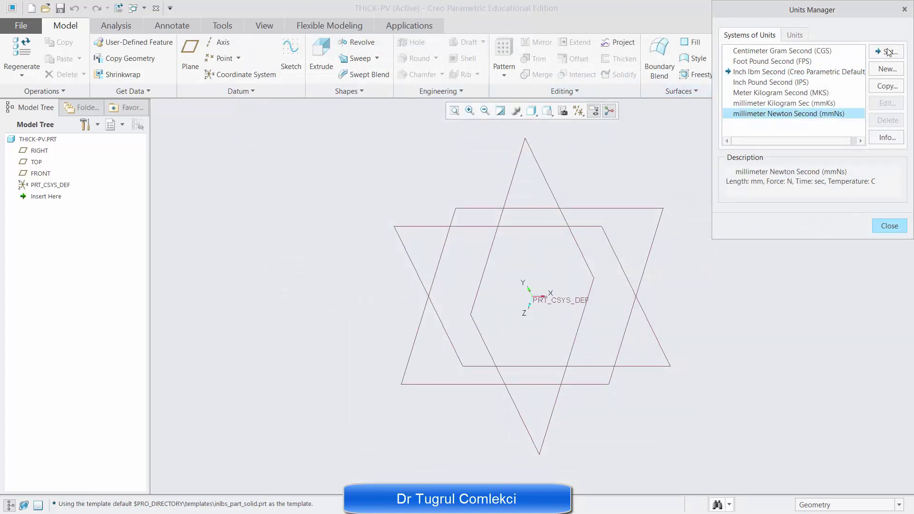
{"action": "left_click", "coordinate": [888, 51]}
{"action": "left_click", "coordinate": [758, 330]}
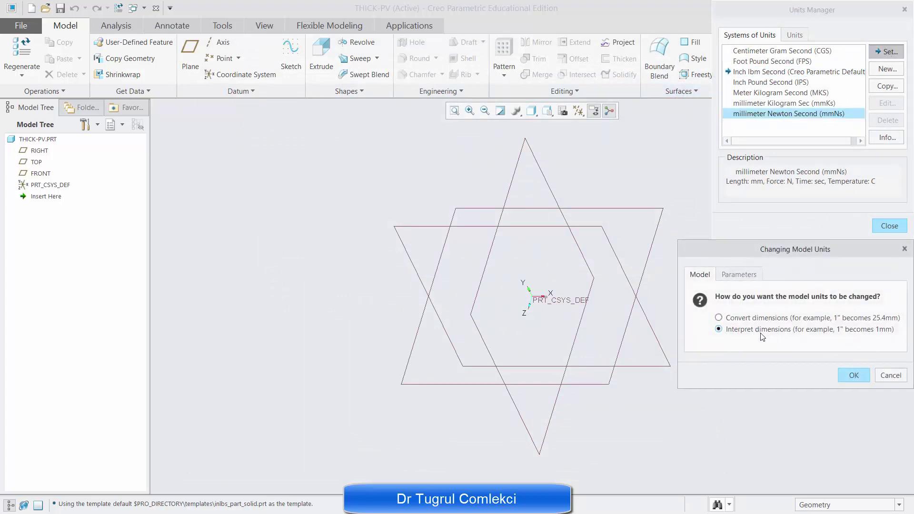
{"action": "left_click", "coordinate": [853, 374]}
{"action": "left_click", "coordinate": [888, 226]}
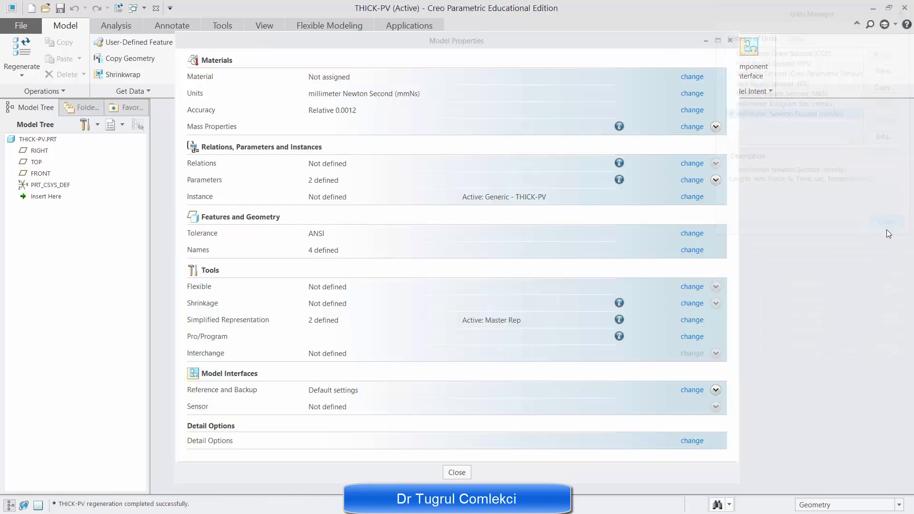
- Assign STEEL_LOW_ALLOY from the Ferrous_metals library as the part material
{"action": "left_click", "coordinate": [702, 83]}
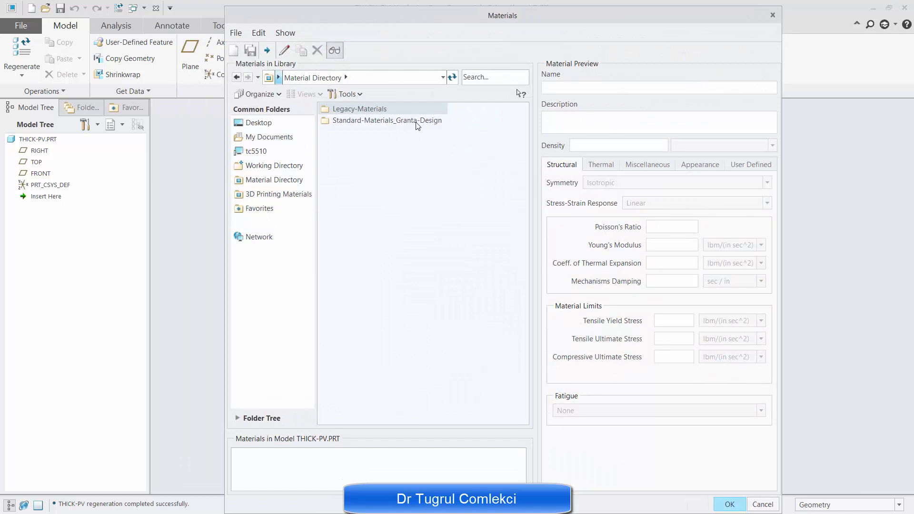
{"action": "double_click", "coordinate": [417, 125]}
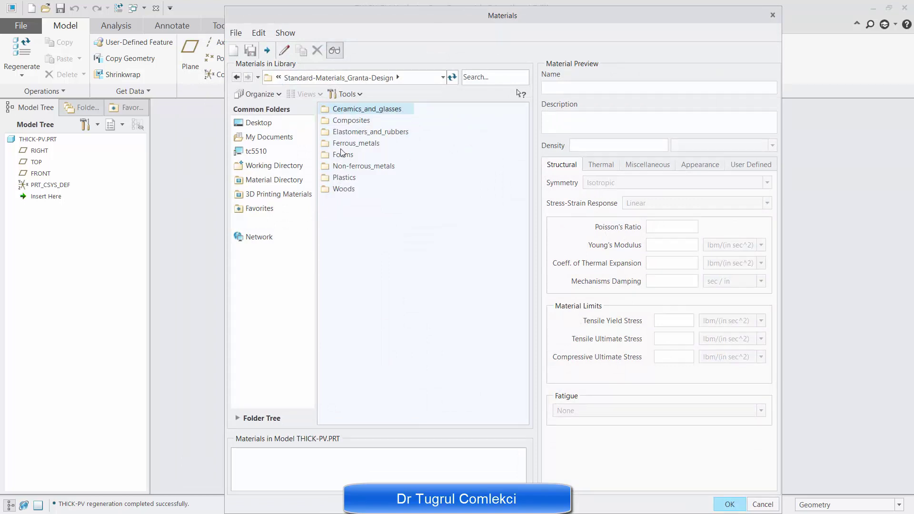
{"action": "double_click", "coordinate": [344, 143]}
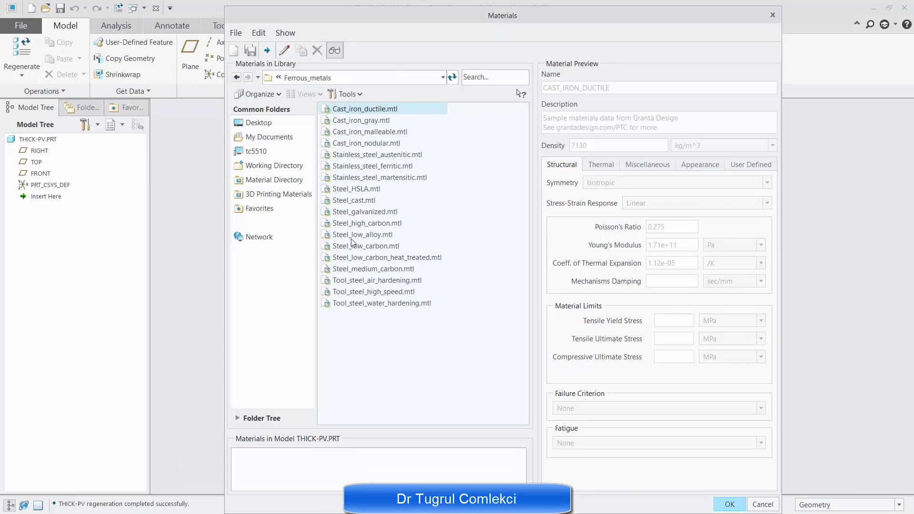
{"action": "double_click", "coordinate": [352, 239]}
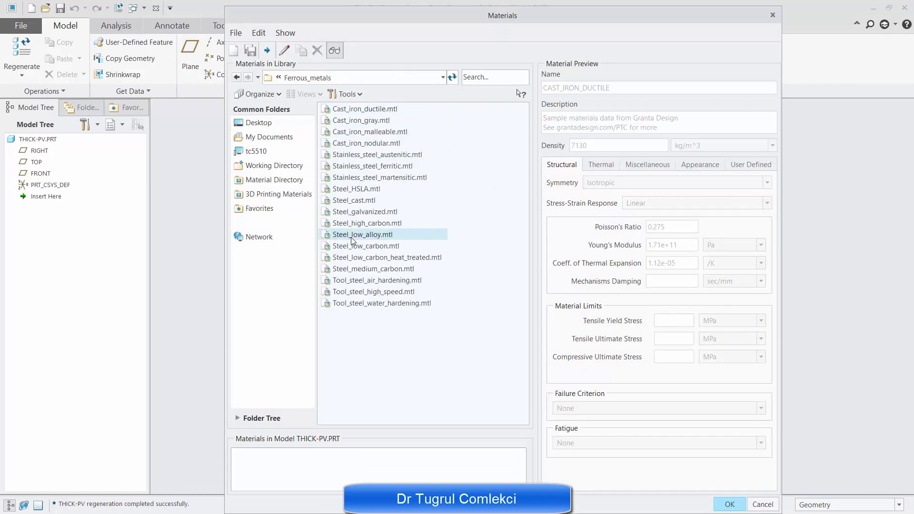
{"action": "left_click", "coordinate": [730, 505]}
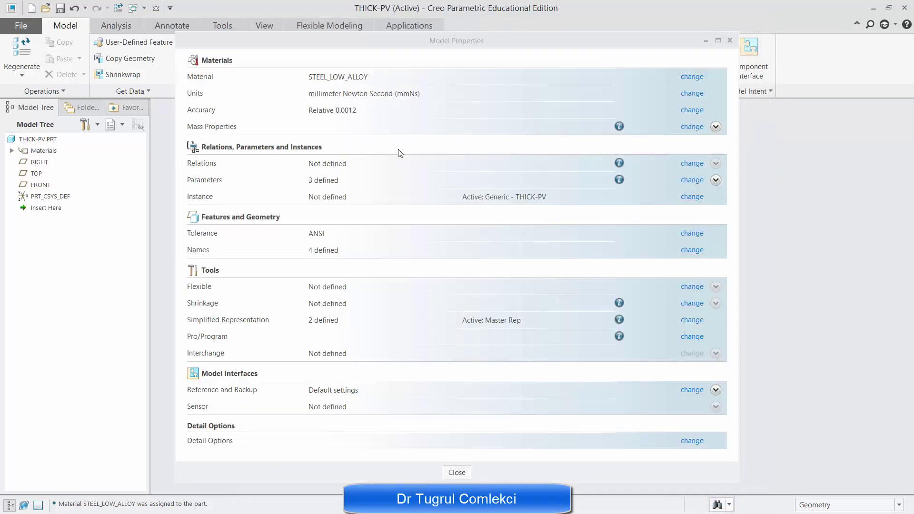
- Close Model Properties, select the FRONT datum plane and rotate the view toward it
{"action": "left_click", "coordinate": [463, 471]}
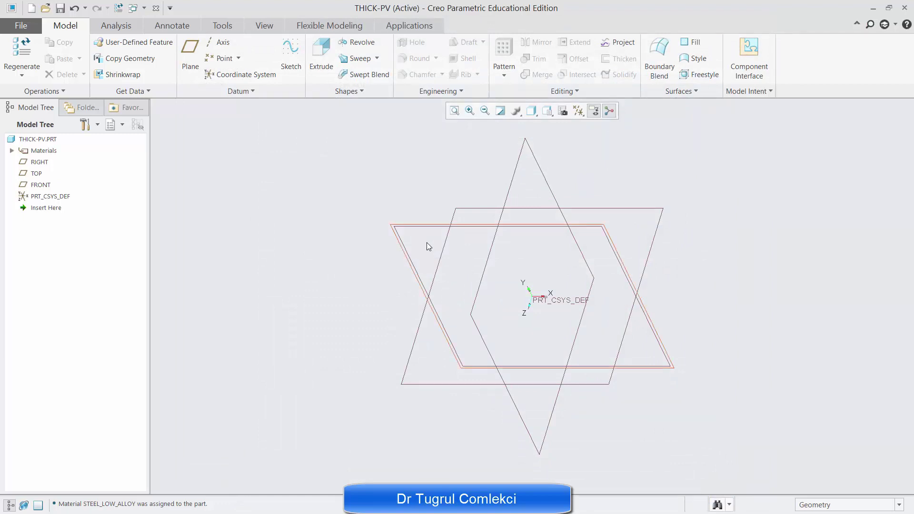
{"action": "left_click", "coordinate": [535, 231]}
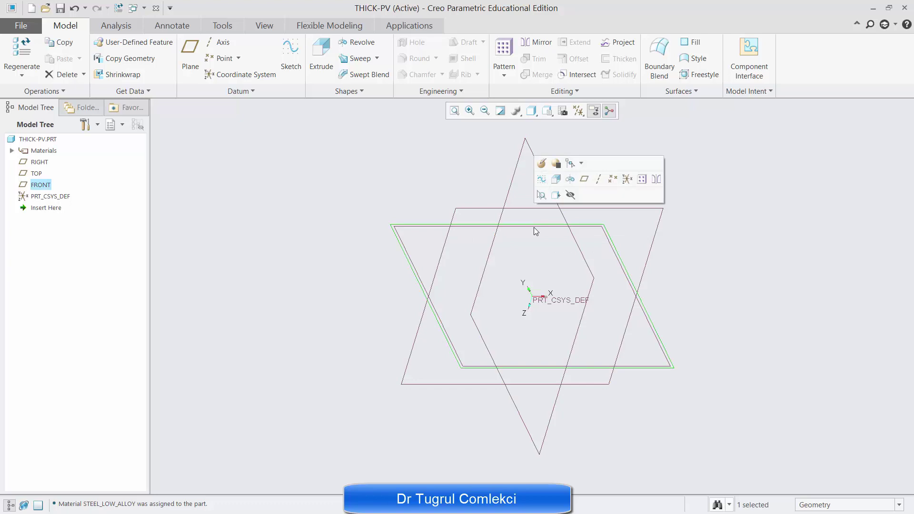
{"action": "mouse_move", "coordinate": [535, 272]}
{"action": "left_mouse_down"}
{"action": "mouse_move", "coordinate": [550, 249]}
{"action": "mouse_move", "coordinate": [528, 274]}
{"action": "left_mouse_up"}
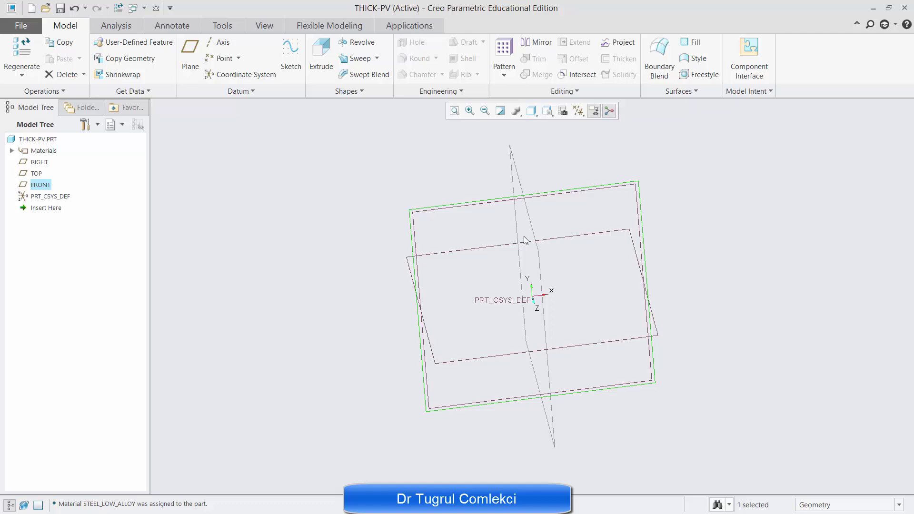
- Start an extrusion sketch and draw inner and outer quarter arcs centred at the origin
{"action": "left_click", "coordinate": [321, 58]}
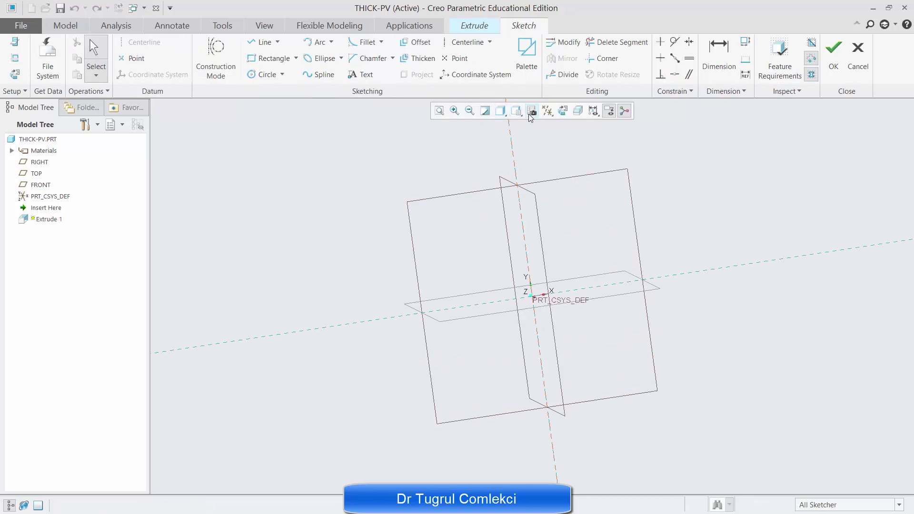
{"action": "left_click", "coordinate": [563, 110]}
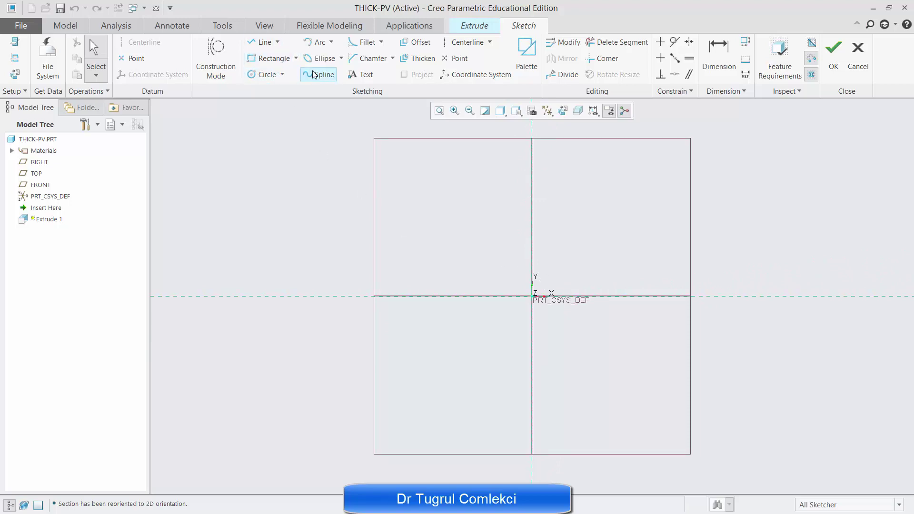
{"action": "left_click", "coordinate": [330, 44]}
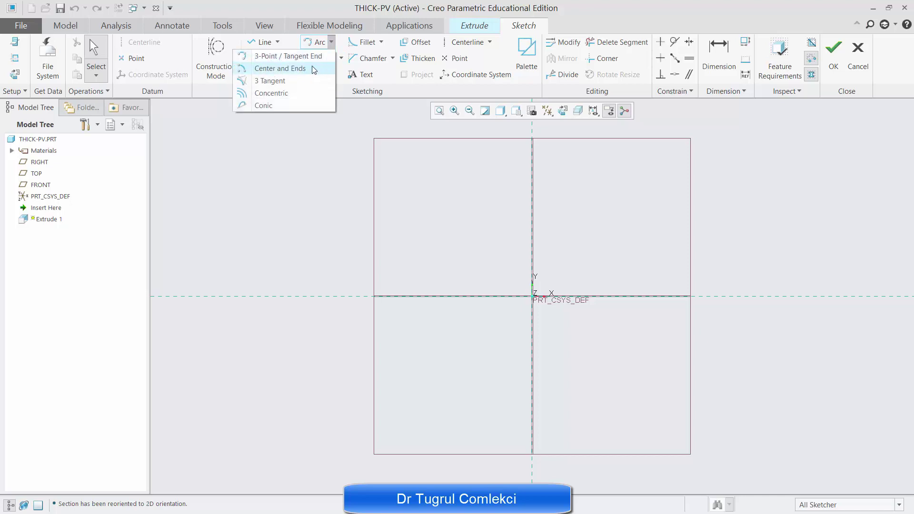
{"action": "left_click", "coordinate": [274, 71]}
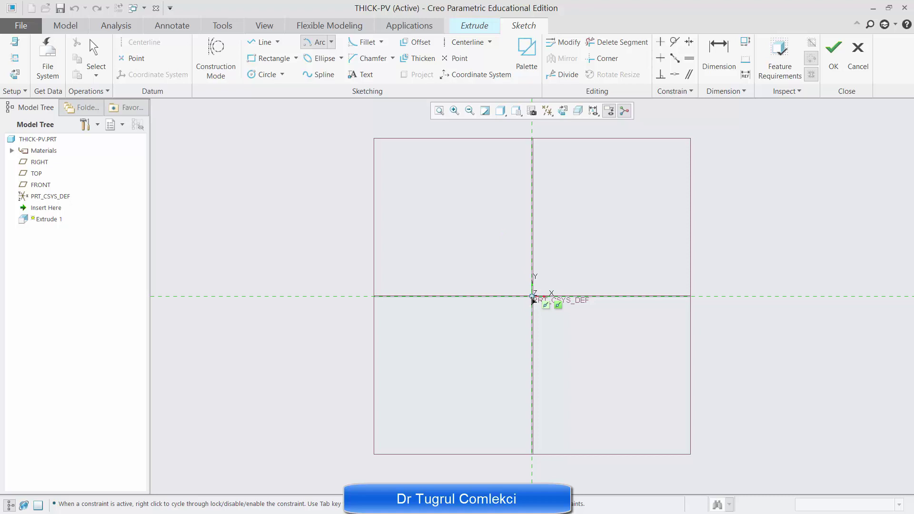
{"action": "left_click", "coordinate": [532, 297]}
{"action": "left_click", "coordinate": [592, 296]}
{"action": "left_click", "coordinate": [534, 232]}
{"action": "left_click", "coordinate": [541, 299]}
{"action": "left_click", "coordinate": [633, 297]}
{"action": "left_click", "coordinate": [533, 204]}
- Join the arc ends with vertical and horizontal lines to close the quarter-ring section
{"action": "left_click", "coordinate": [262, 42]}
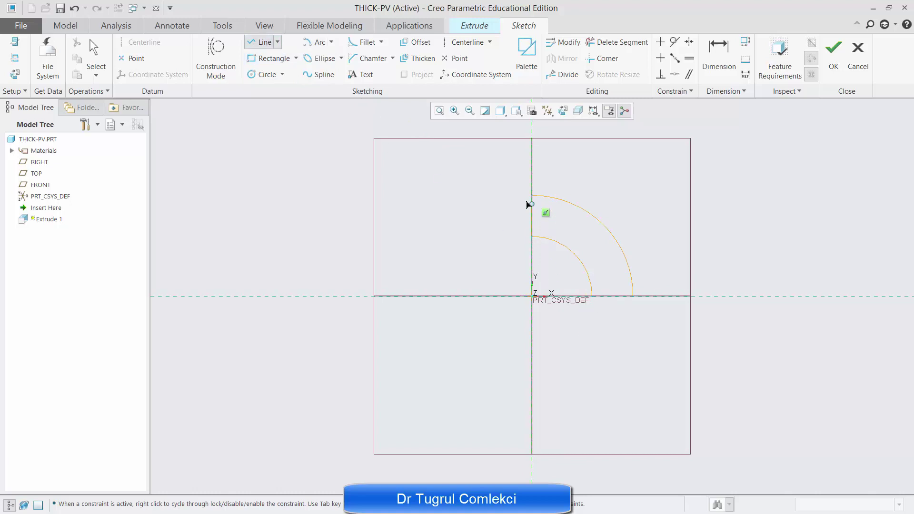
{"action": "left_click", "coordinate": [532, 197]}
{"action": "middle_click", "coordinate": [594, 297]}
{"action": "left_click", "coordinate": [593, 296]}
{"action": "left_click", "coordinate": [633, 297]}
{"action": "middle_click", "coordinate": [622, 309]}
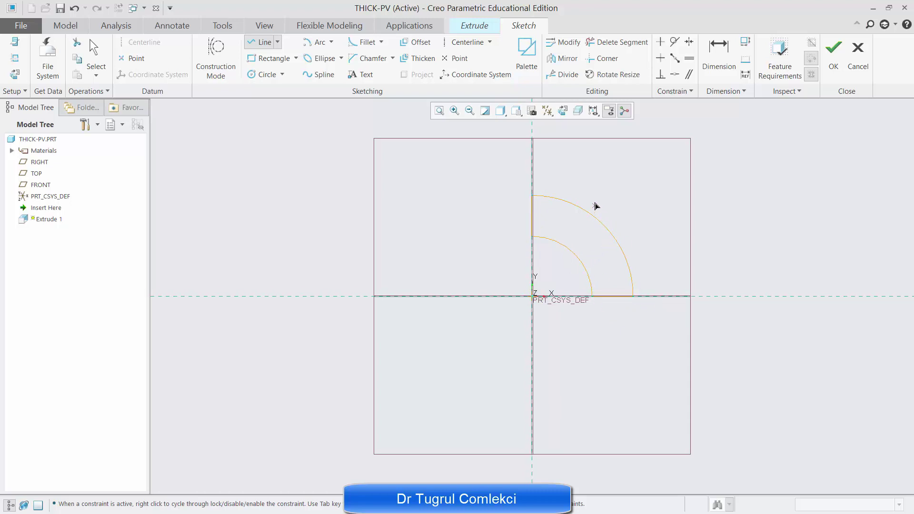
{"action": "middle_click", "coordinate": [635, 209]}
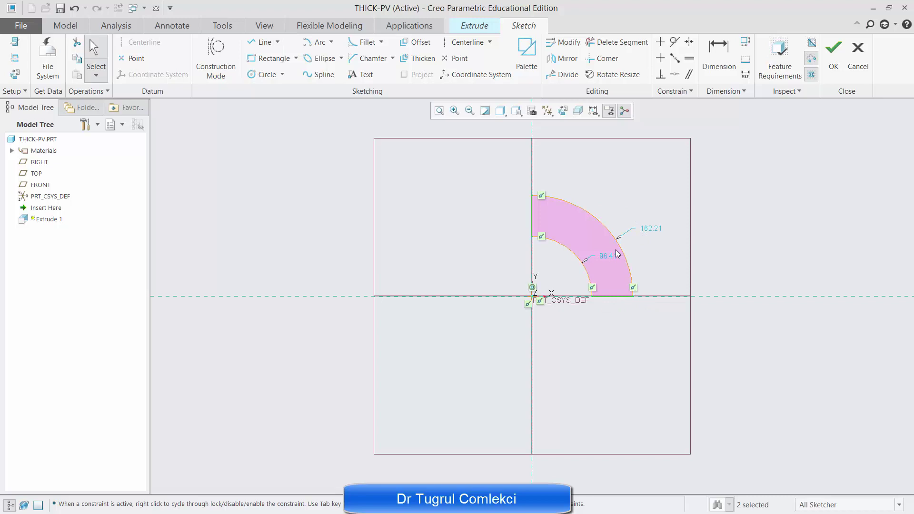
- Set the outer arc radius to 200 and the inner arc radius to 100
{"action": "double_click", "coordinate": [653, 230]}
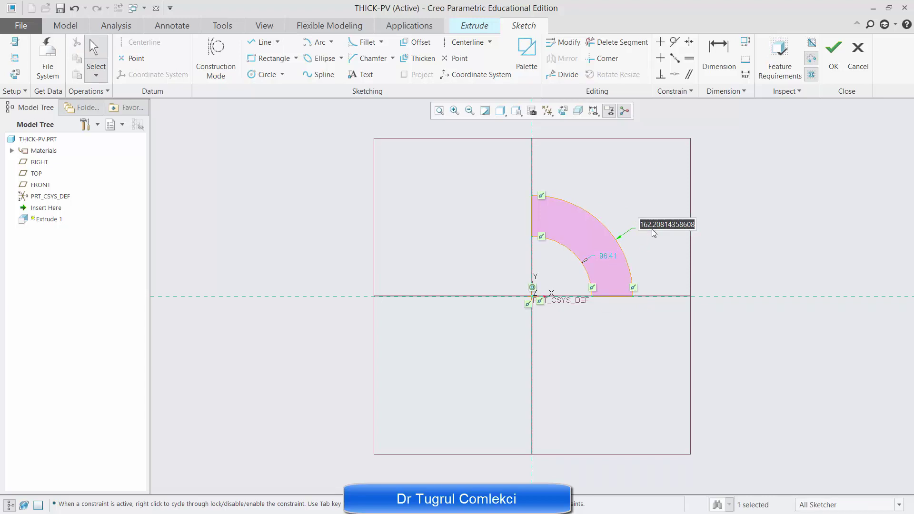
{"action": "type", "text": "200"}
{"action": "key", "text": "Return"}
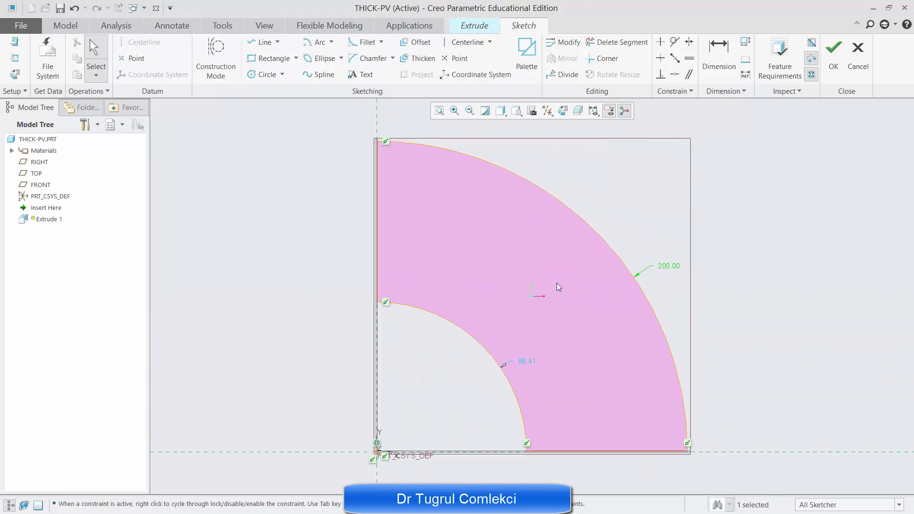
{"action": "double_click", "coordinate": [530, 362]}
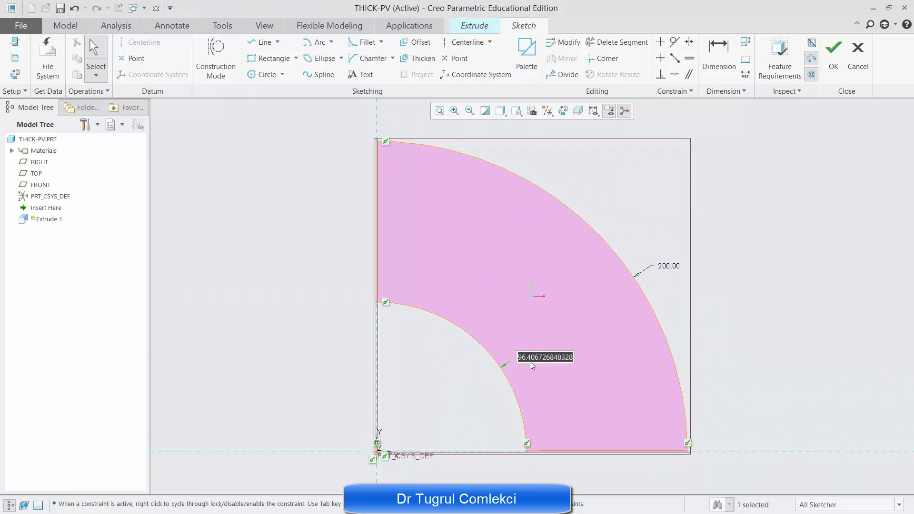
{"action": "type", "text": "100"}
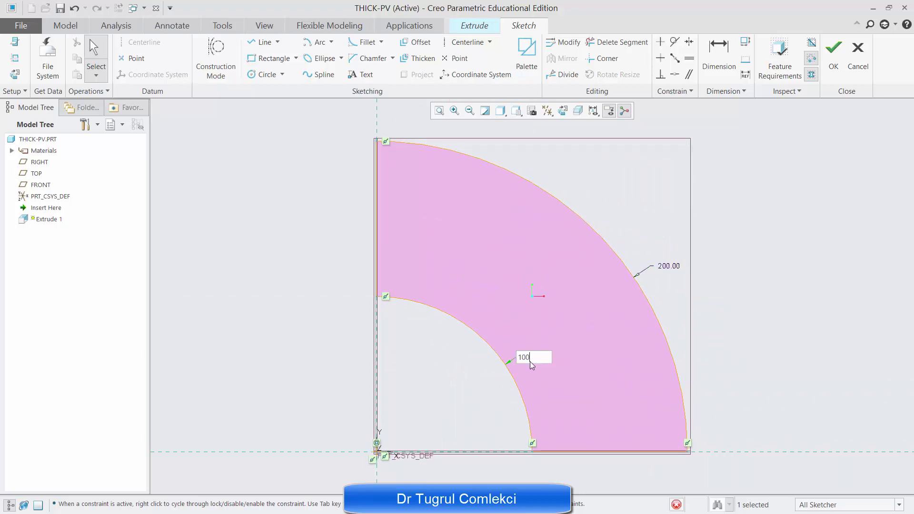
{"action": "key", "text": "Return"}
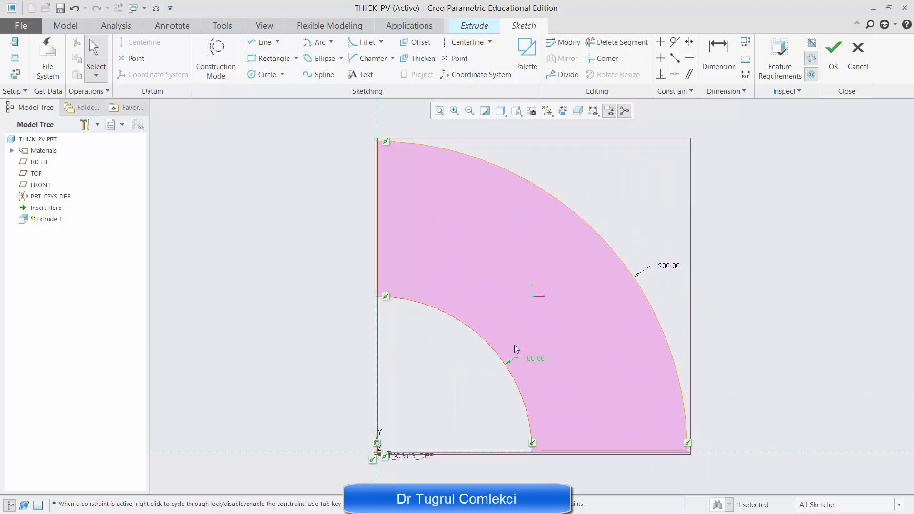
- Accept the quarter-ring sketch and complete Extrude 1 with a depth of 500
{"action": "left_click", "coordinate": [837, 67]}
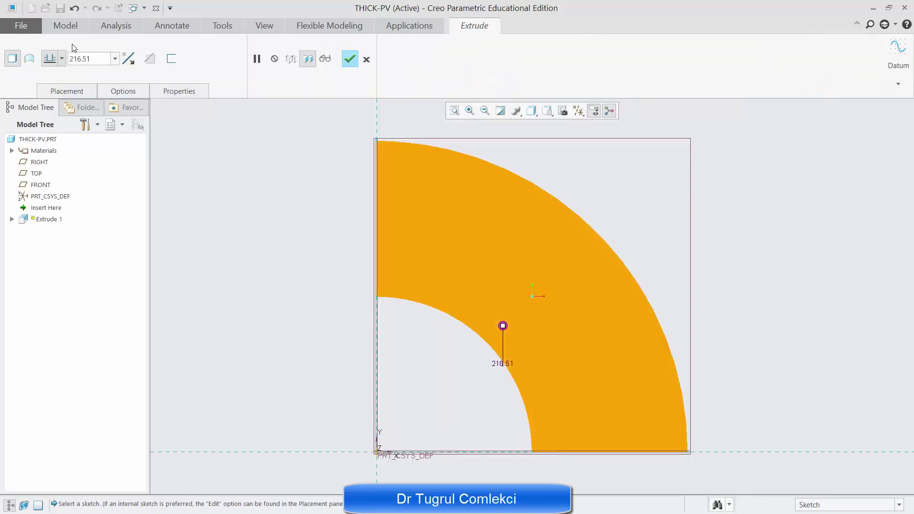
{"action": "double_click", "coordinate": [81, 59]}
{"action": "type", "text": "50"}
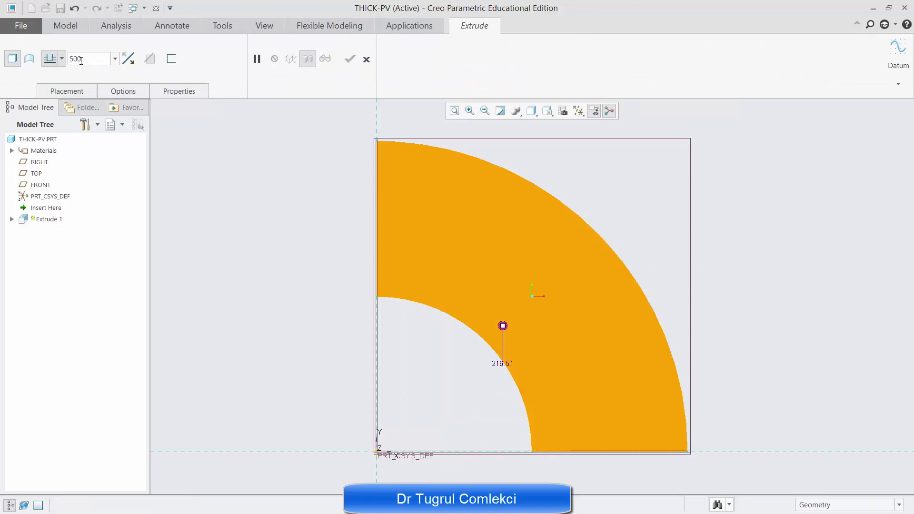
{"action": "type", "text": "0"}
{"action": "key", "text": "Return"}
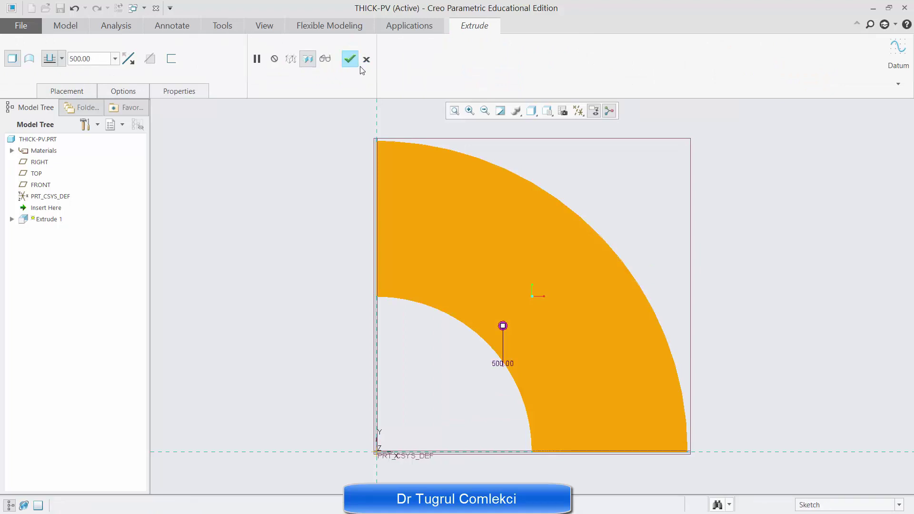
{"action": "left_click", "coordinate": [351, 59]}
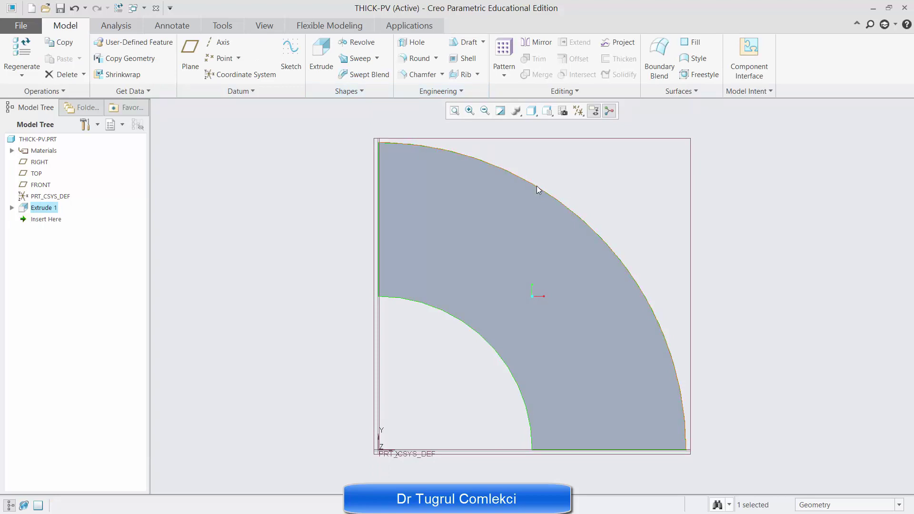
{"action": "mouse_move", "coordinate": [539, 191]}
{"action": "left_mouse_down"}
{"action": "mouse_move", "coordinate": [518, 193]}
{"action": "mouse_move", "coordinate": [585, 187]}
{"action": "mouse_move", "coordinate": [559, 200]}
{"action": "mouse_move", "coordinate": [538, 256]}
{"action": "left_mouse_up"}
{"action": "key", "text": "ctrl+d"}
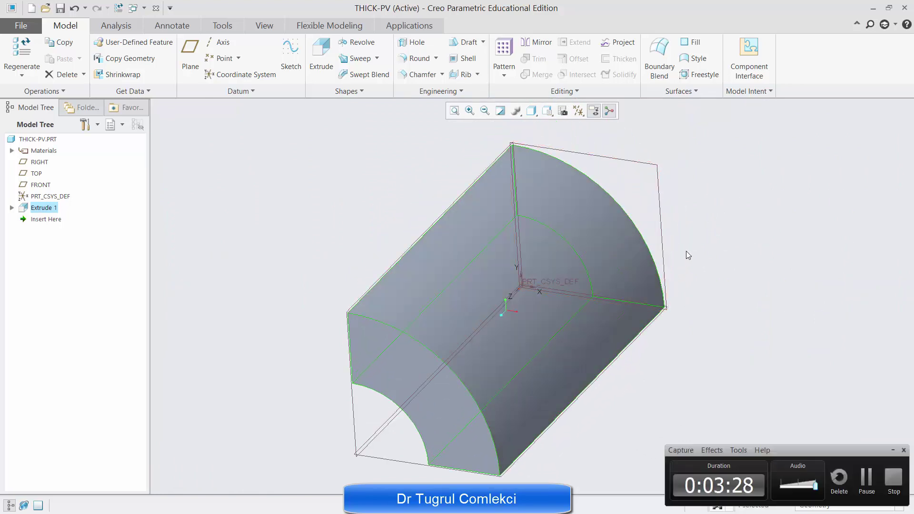
{"action": "mouse_move", "coordinate": [600, 294]}
{"action": "left_mouse_down"}
{"action": "mouse_move", "coordinate": [604, 267]}
{"action": "mouse_move", "coordinate": [627, 242]}
{"action": "mouse_move", "coordinate": [645, 235]}
{"action": "mouse_move", "coordinate": [652, 250]}
{"action": "left_mouse_up"}
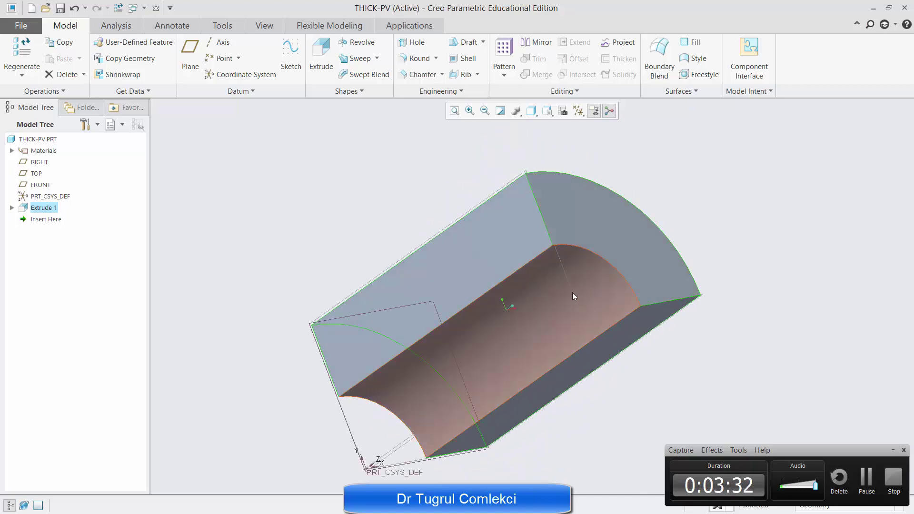
{"action": "left_click", "coordinate": [464, 284]}
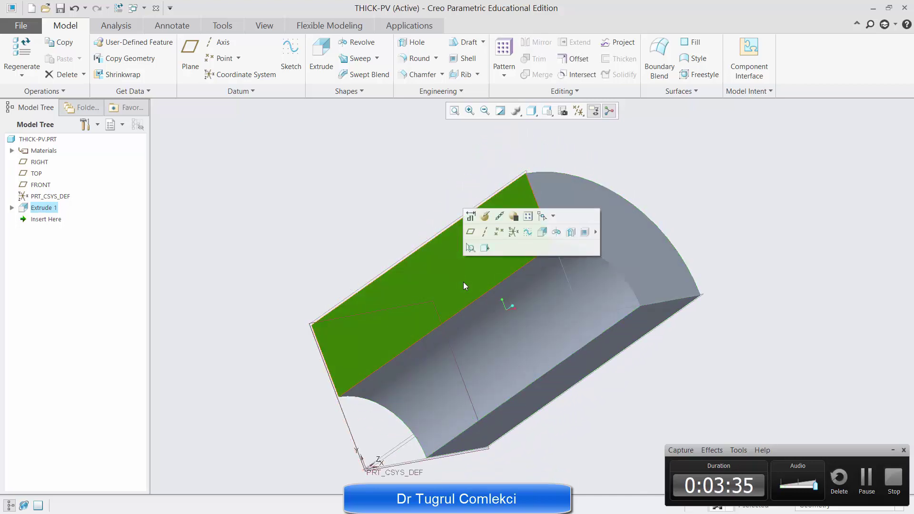
{"action": "left_click", "coordinate": [572, 384]}
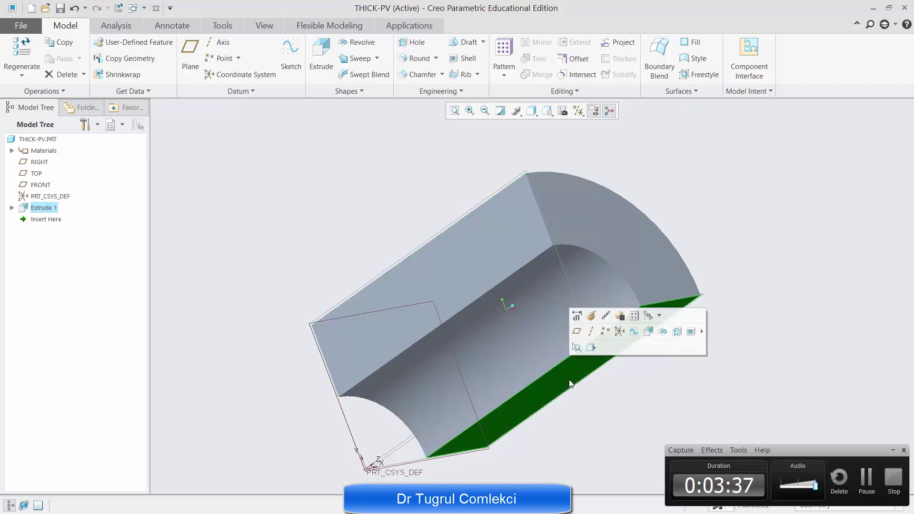
{"action": "left_click", "coordinate": [590, 227]}
{"action": "left_click_drag", "start_coordinate": [537, 264], "coordinate": [385, 349]}
{"action": "left_click", "coordinate": [385, 347]}
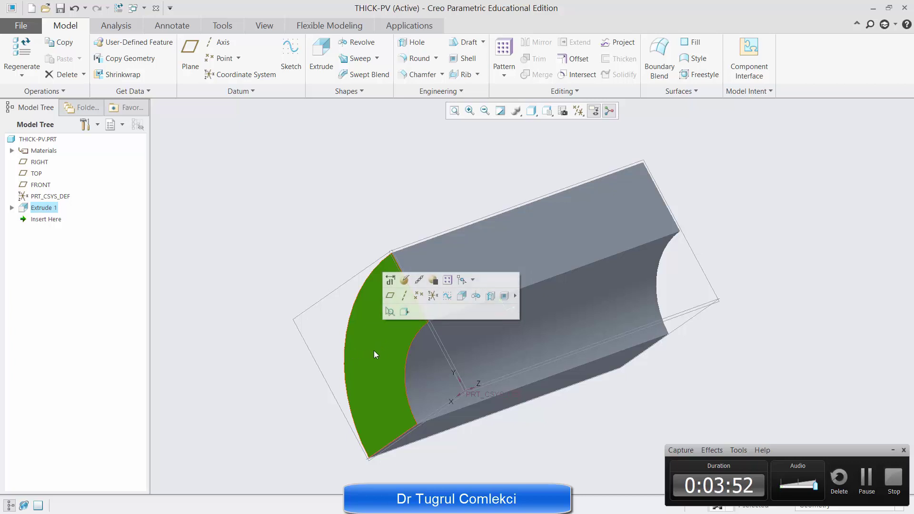
{"action": "left_click_drag", "start_coordinate": [453, 351], "coordinate": [417, 345]}
{"action": "left_click", "coordinate": [465, 329]}
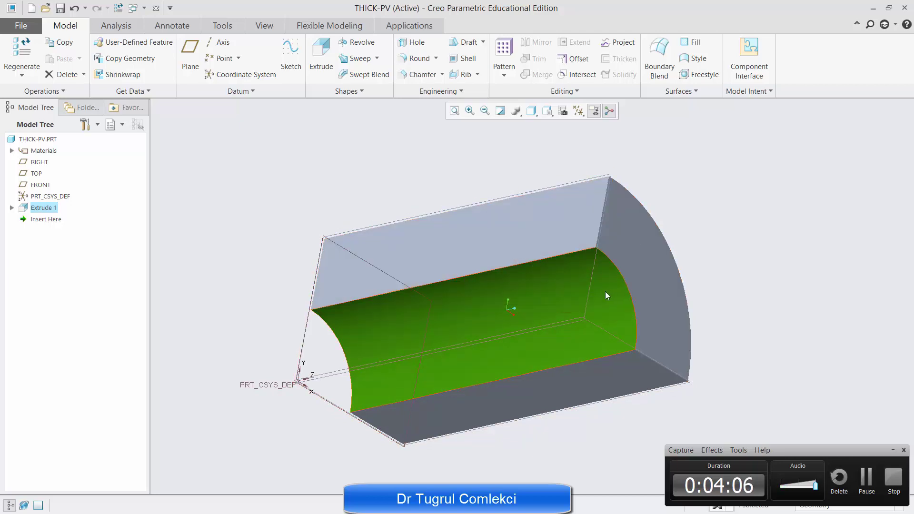
{"action": "left_click_drag", "start_coordinate": [606, 296], "coordinate": [586, 285]}
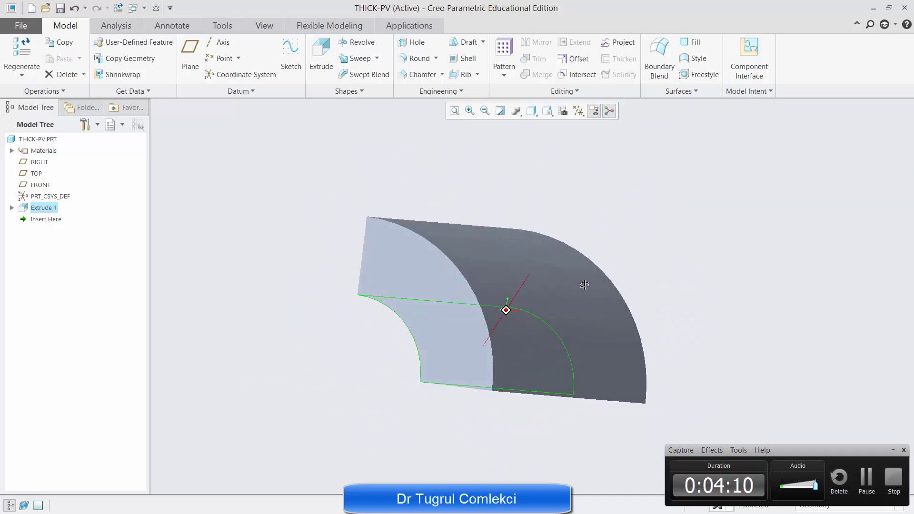
{"action": "left_click", "coordinate": [585, 285]}
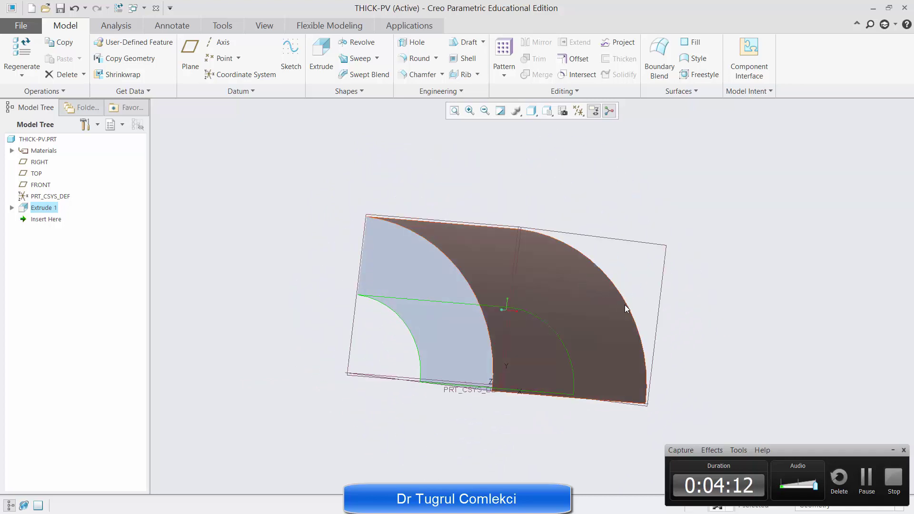
{"action": "left_click_drag", "start_coordinate": [625, 309], "coordinate": [537, 310]}
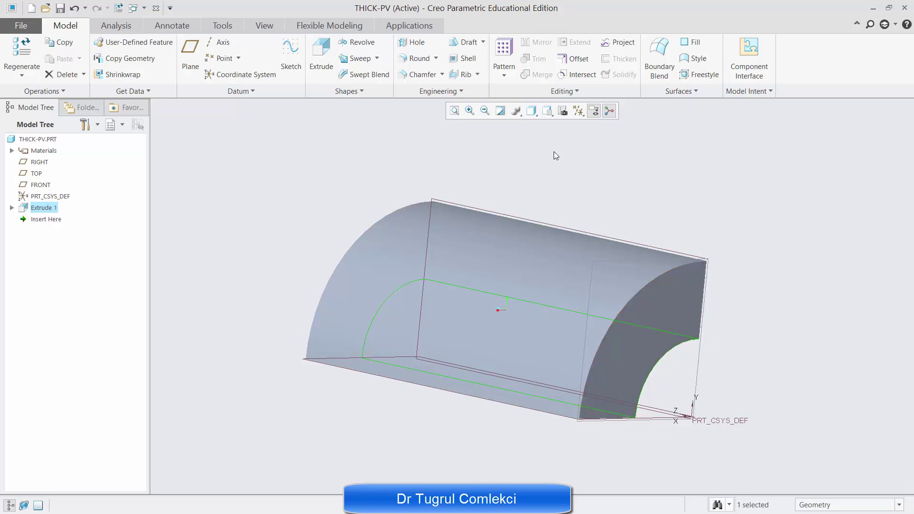
- Open Simulate and define a 2D Plane Strain model using PRT_CSYS_DEF and the near end face
{"action": "left_click", "coordinate": [410, 27]}
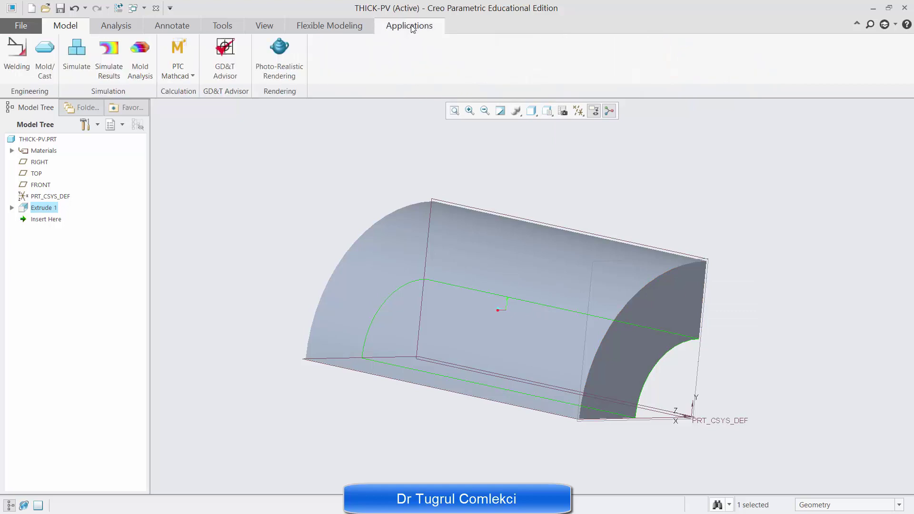
{"action": "left_click", "coordinate": [76, 52]}
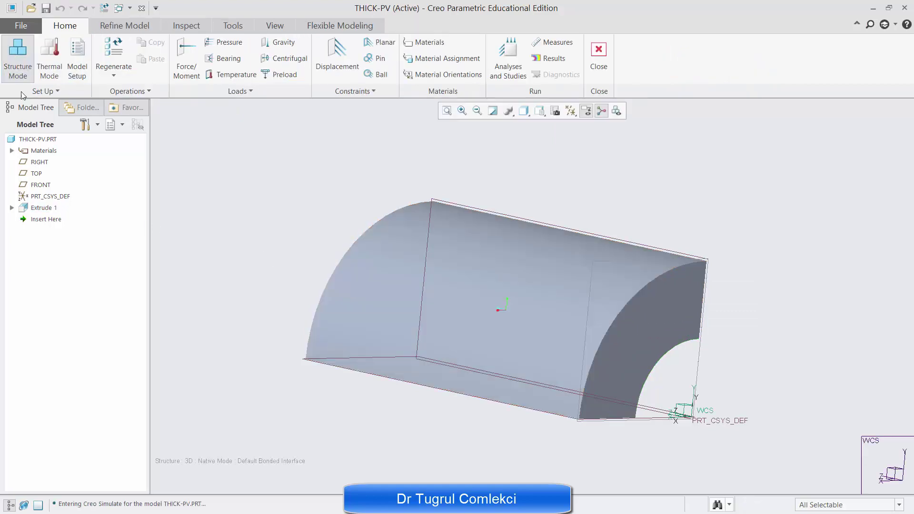
{"action": "left_click", "coordinate": [77, 62]}
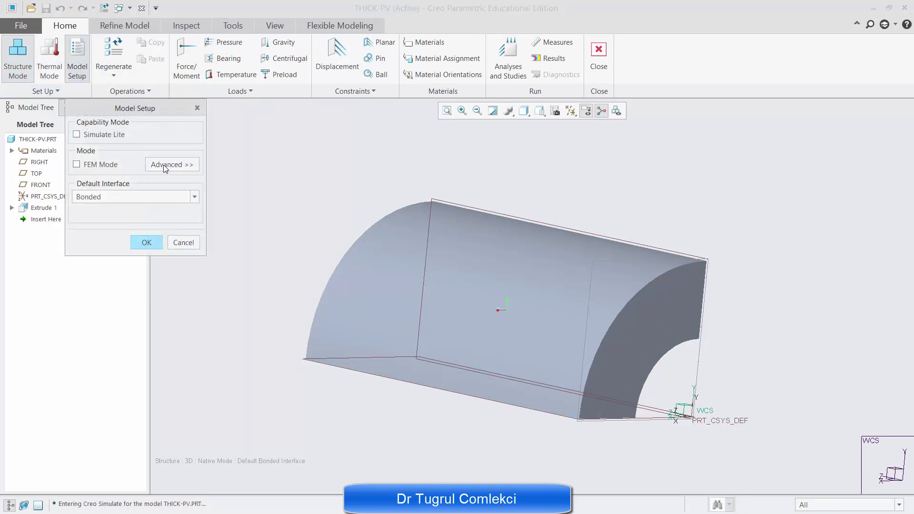
{"action": "left_click", "coordinate": [166, 165]}
{"action": "left_click", "coordinate": [109, 217]}
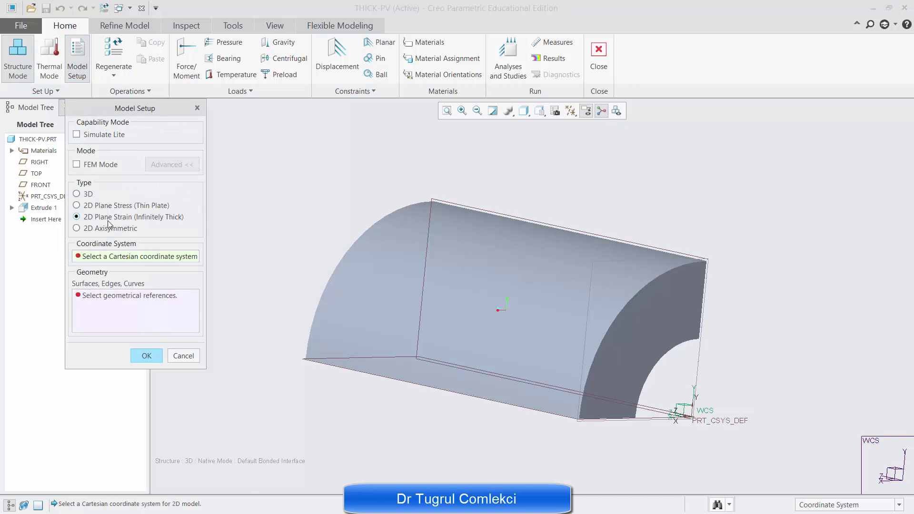
{"action": "left_click", "coordinate": [710, 421]}
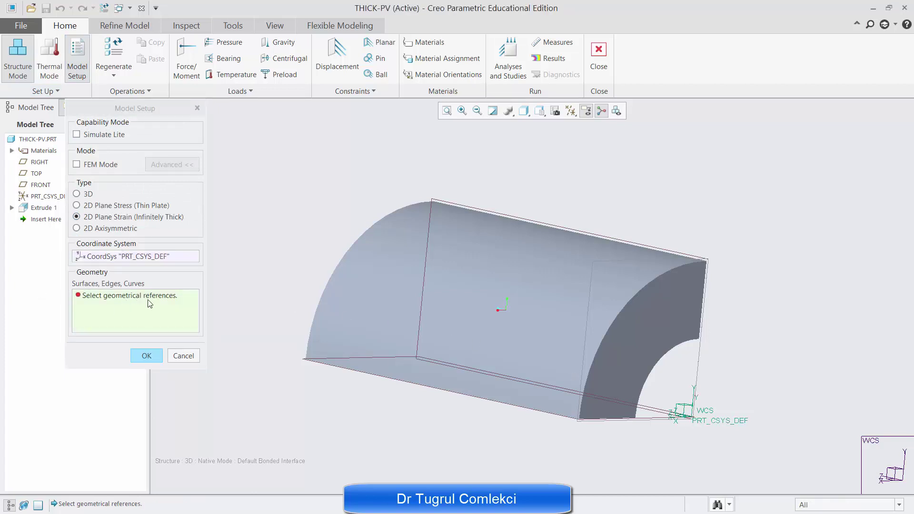
{"action": "left_click", "coordinate": [618, 347]}
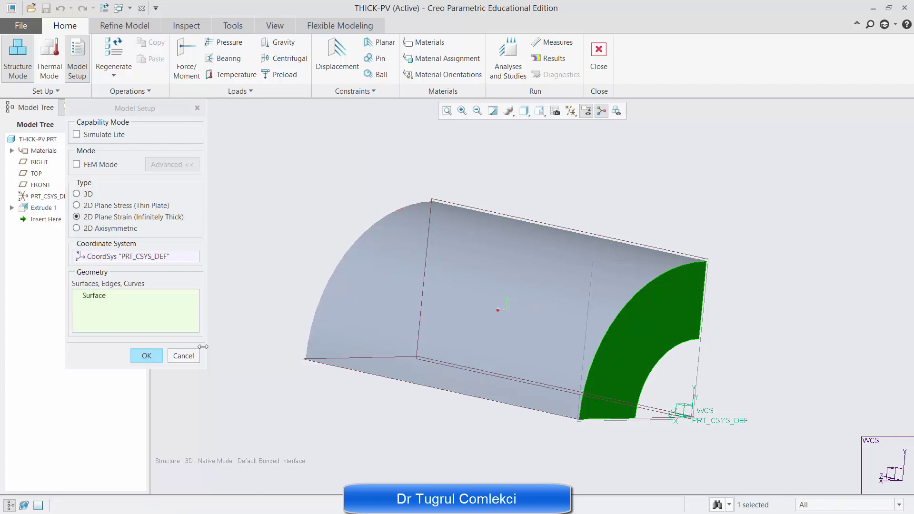
{"action": "left_click", "coordinate": [151, 357]}
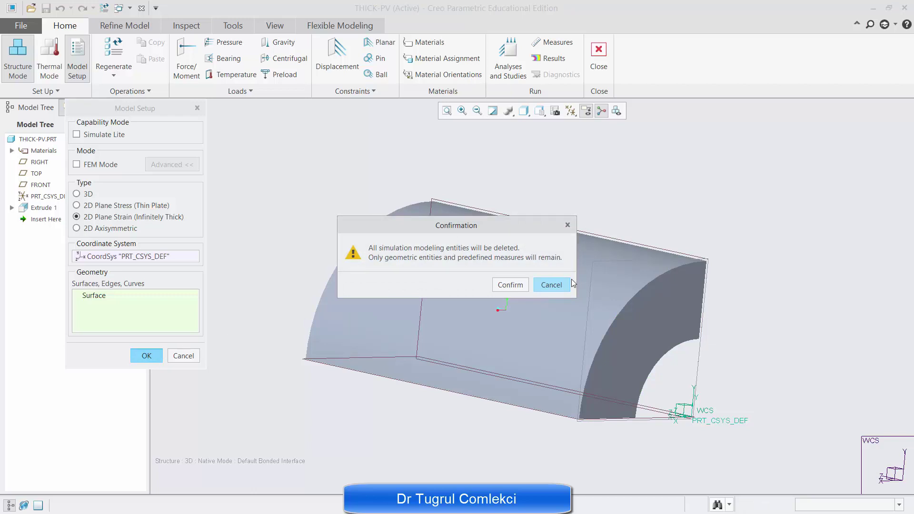
{"action": "left_click", "coordinate": [510, 285]}
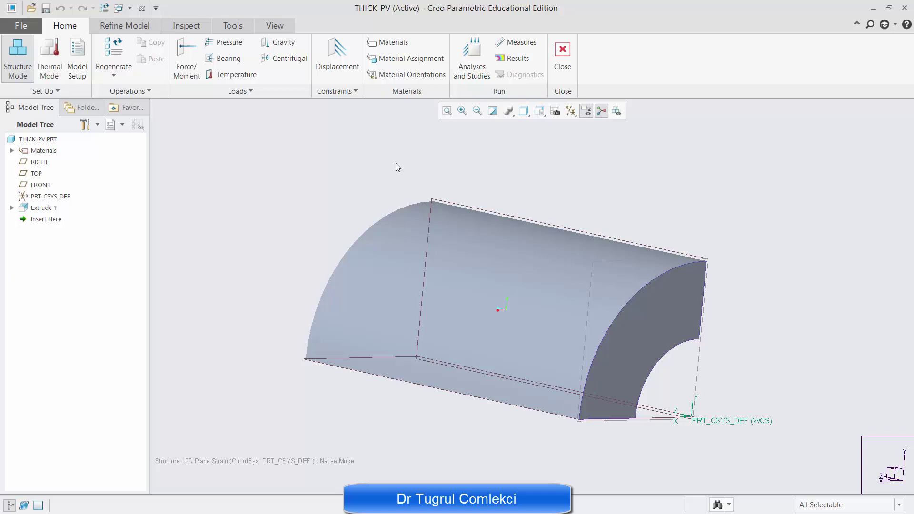
- Add Constraint1 on the end face's straight side edge, leaving it free in Y
{"action": "left_click", "coordinate": [340, 55]}
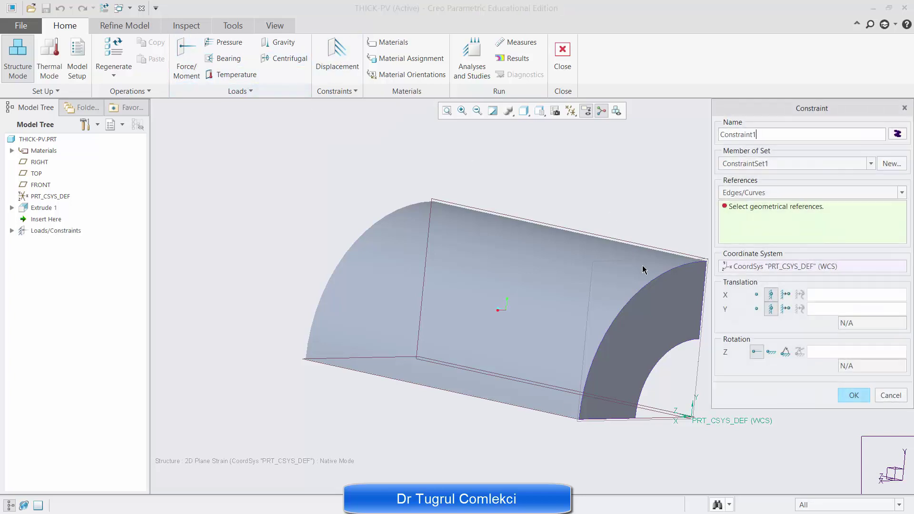
{"action": "key", "text": "ctrl+d"}
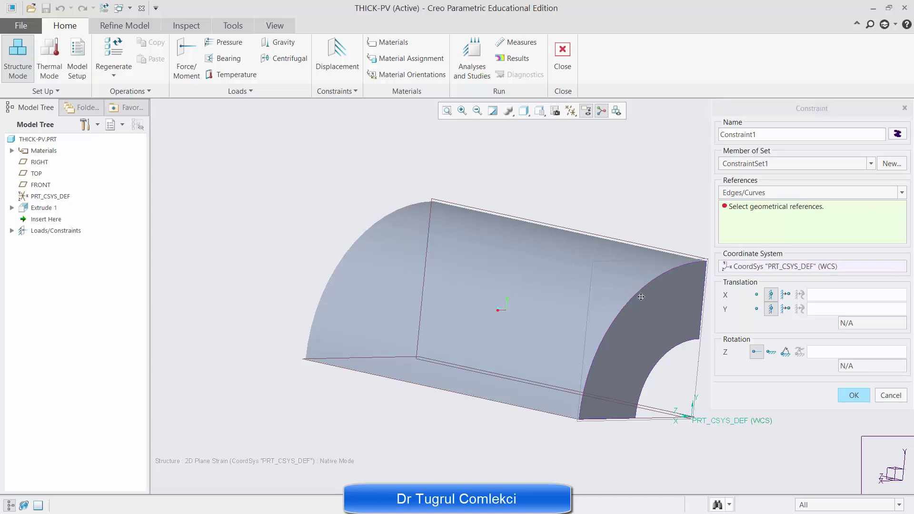
{"action": "scroll", "coordinate": [626, 274], "scroll_direction": "up", "scroll_amount": 1}
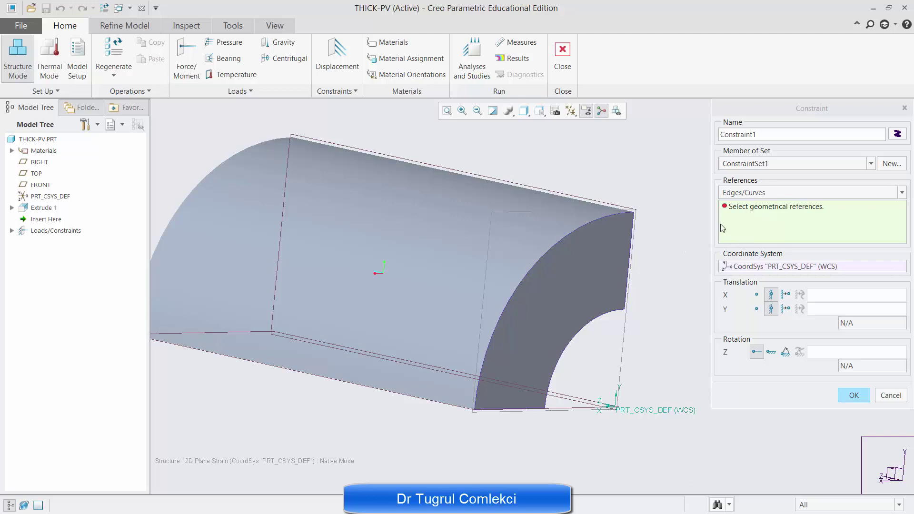
{"action": "left_click", "coordinate": [629, 258]}
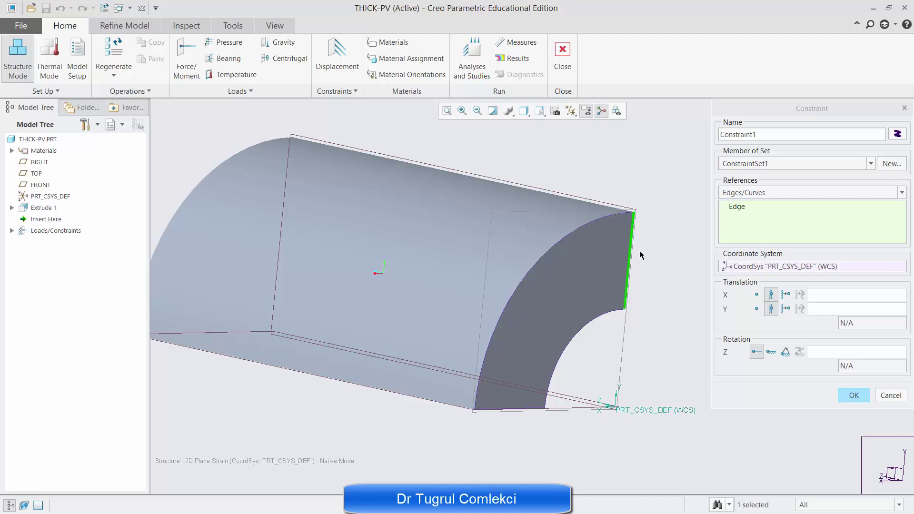
{"action": "left_click", "coordinate": [757, 310]}
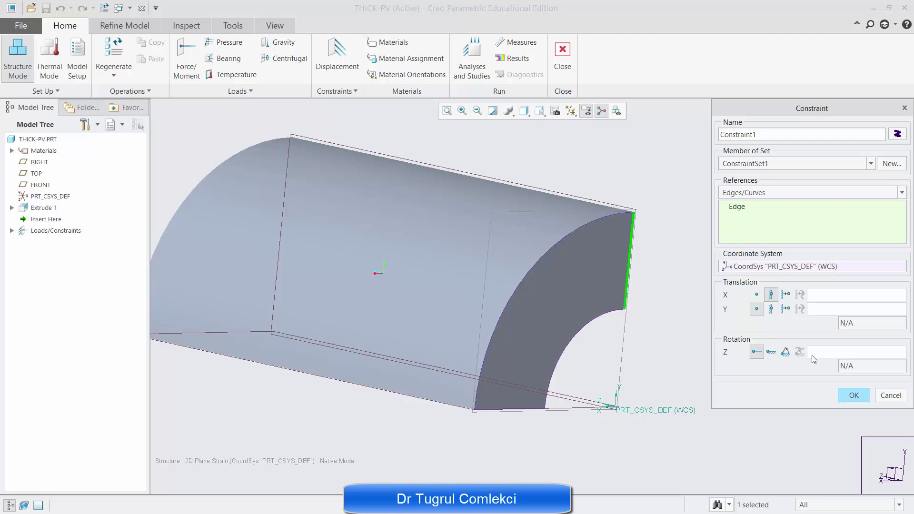
{"action": "left_click", "coordinate": [848, 395]}
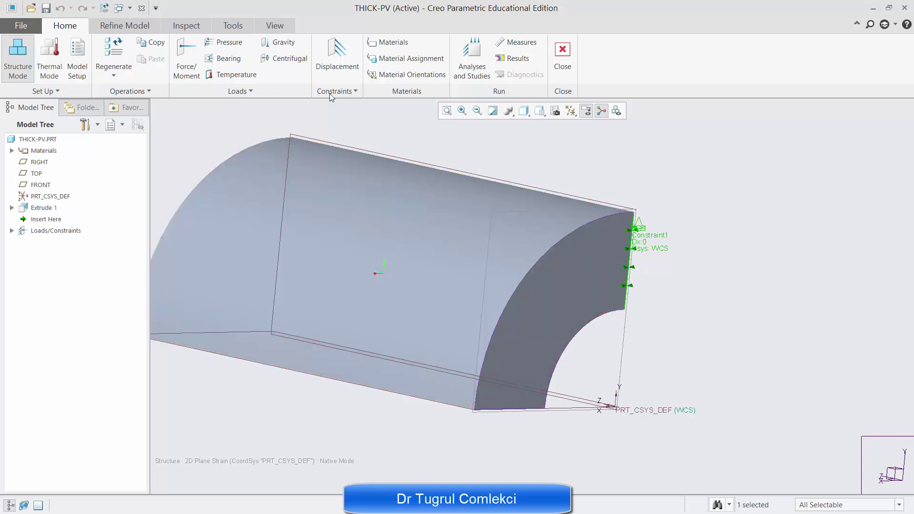
- Add Constraint2 on the bottom edge, free in X and fixed in Y
{"action": "left_click", "coordinate": [328, 66]}
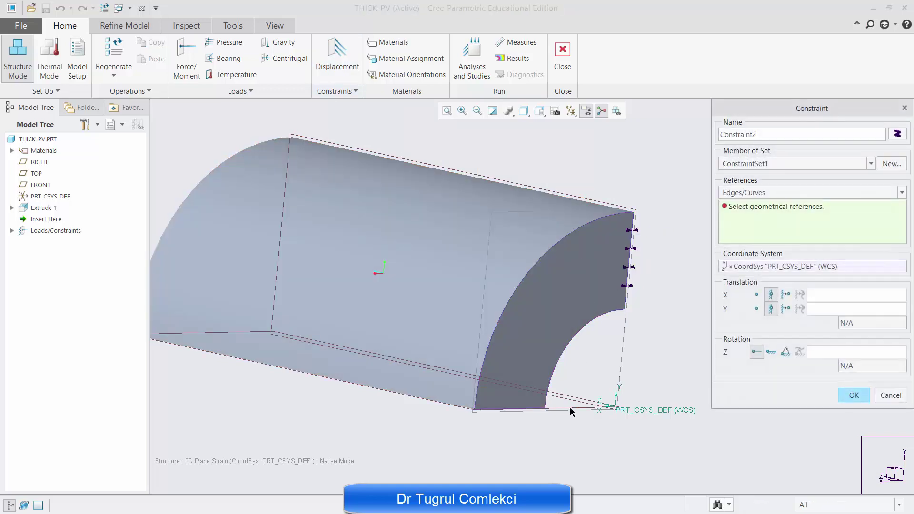
{"action": "left_click", "coordinate": [507, 411]}
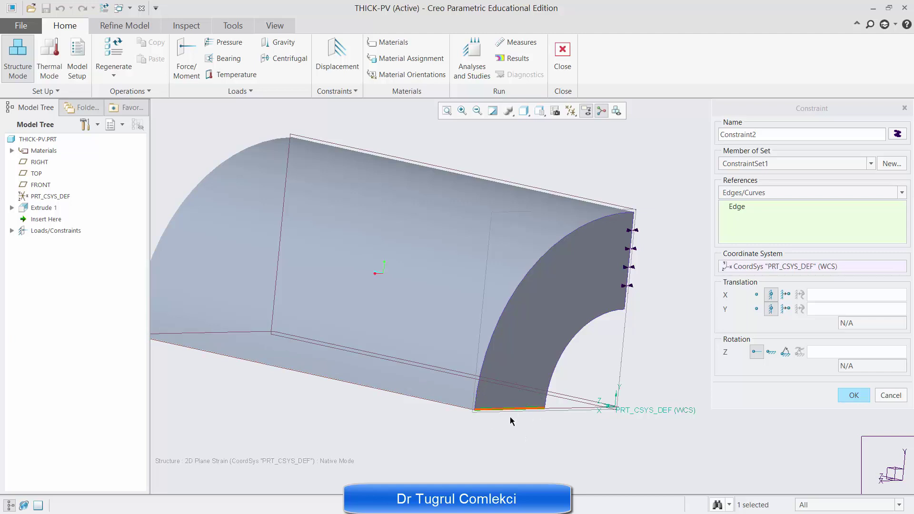
{"action": "left_click", "coordinate": [758, 299]}
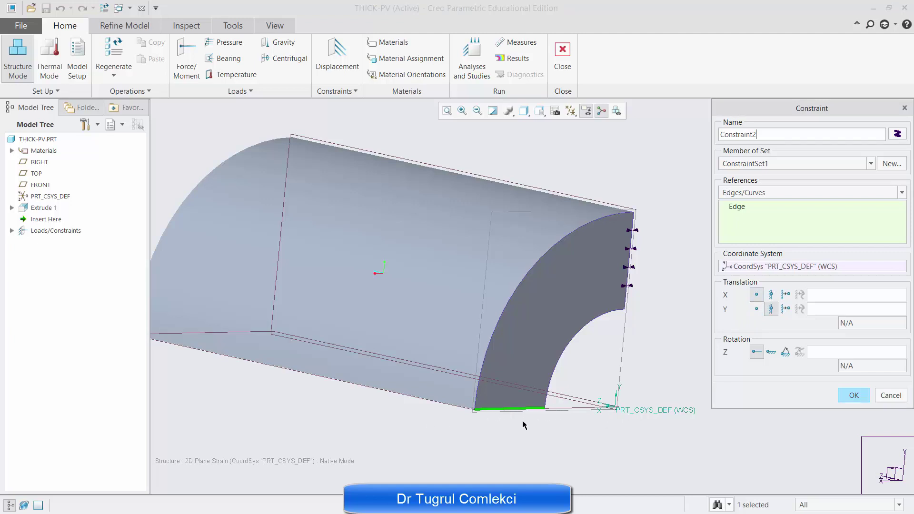
{"action": "left_click", "coordinate": [853, 396]}
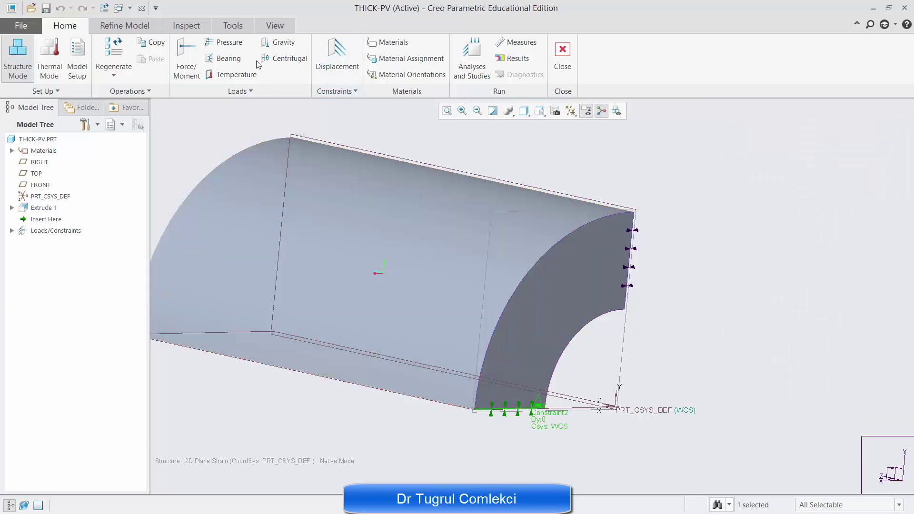
- Create Load1, a 100 MPa pressure on the inner arc edge of the end face
{"action": "left_click", "coordinate": [230, 48]}
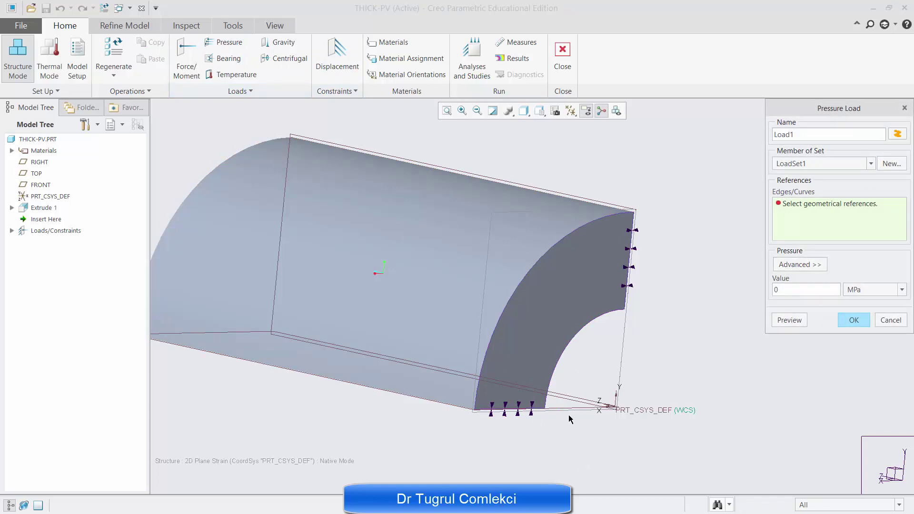
{"action": "left_click", "coordinate": [568, 349]}
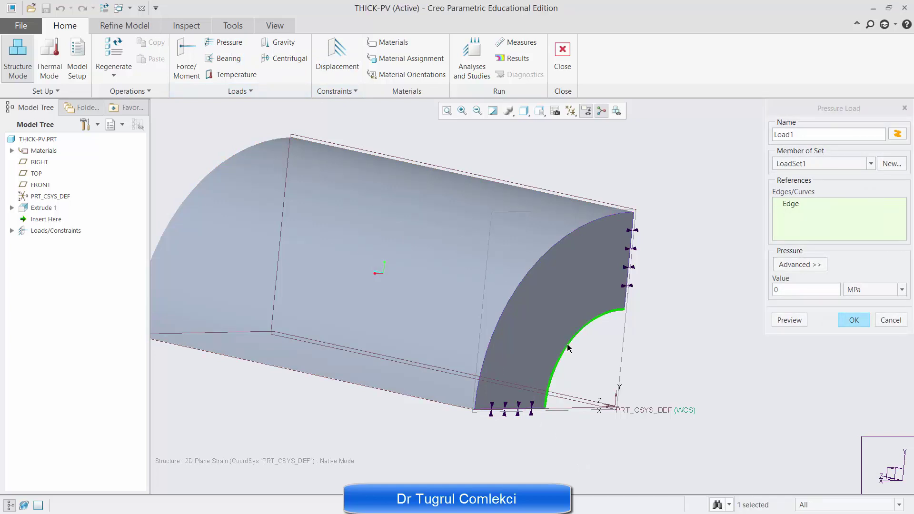
{"action": "left_click", "coordinate": [777, 290]}
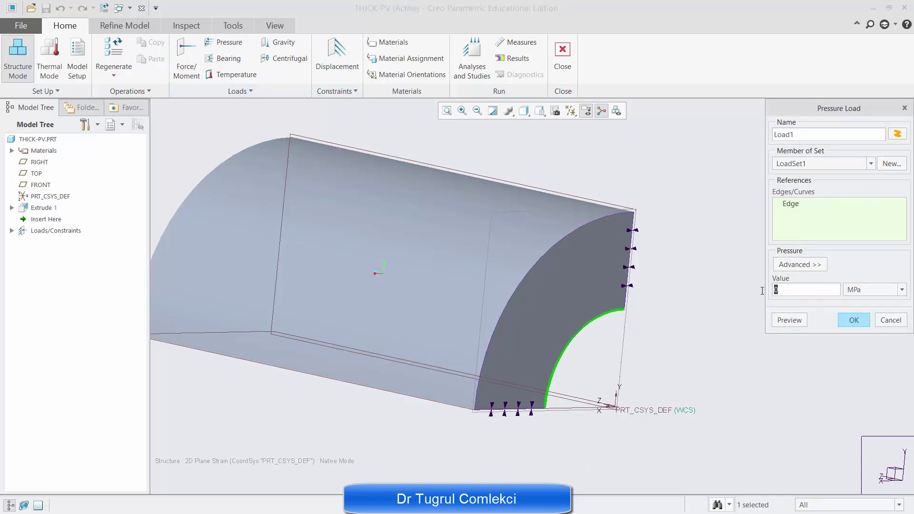
{"action": "type", "text": "100"}
{"action": "left_click", "coordinate": [846, 324]}
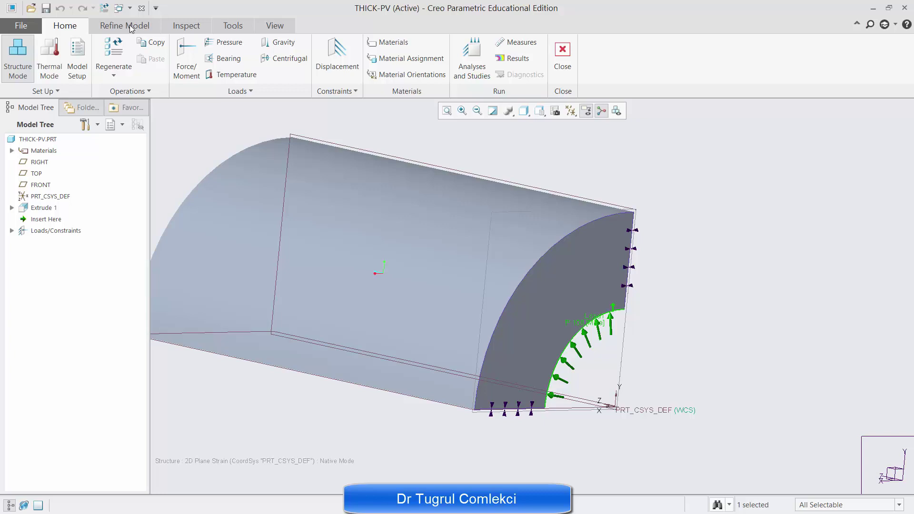
- Add a 10 mm maximum element size control on the annular end face
{"action": "left_click", "coordinate": [129, 25]}
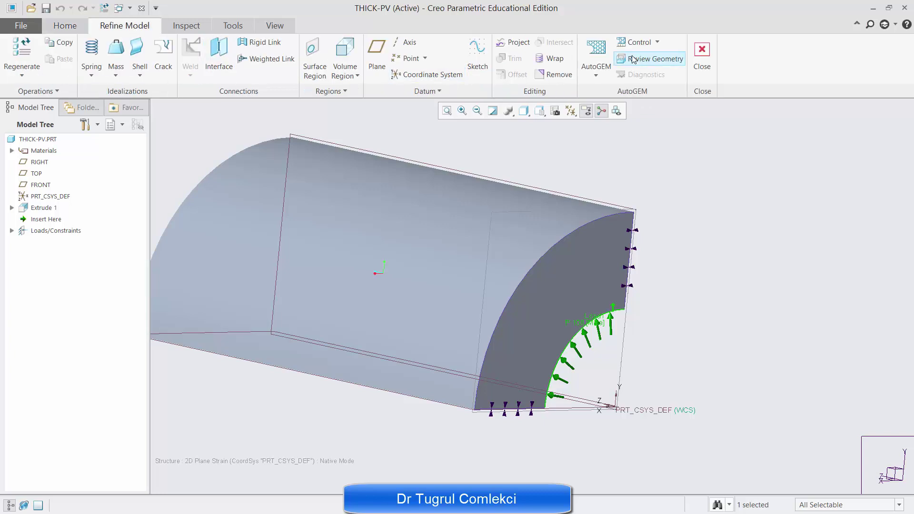
{"action": "left_click", "coordinate": [634, 42]}
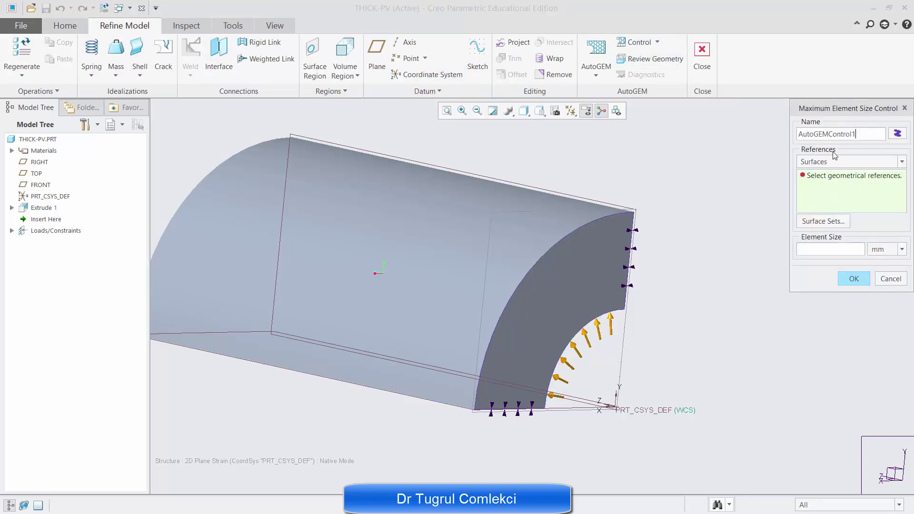
{"action": "left_click", "coordinate": [576, 270]}
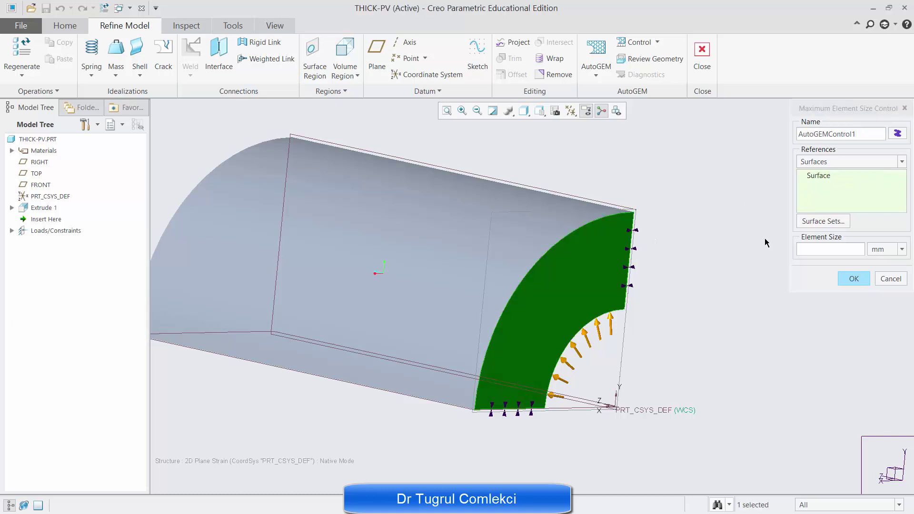
{"action": "left_click", "coordinate": [821, 249]}
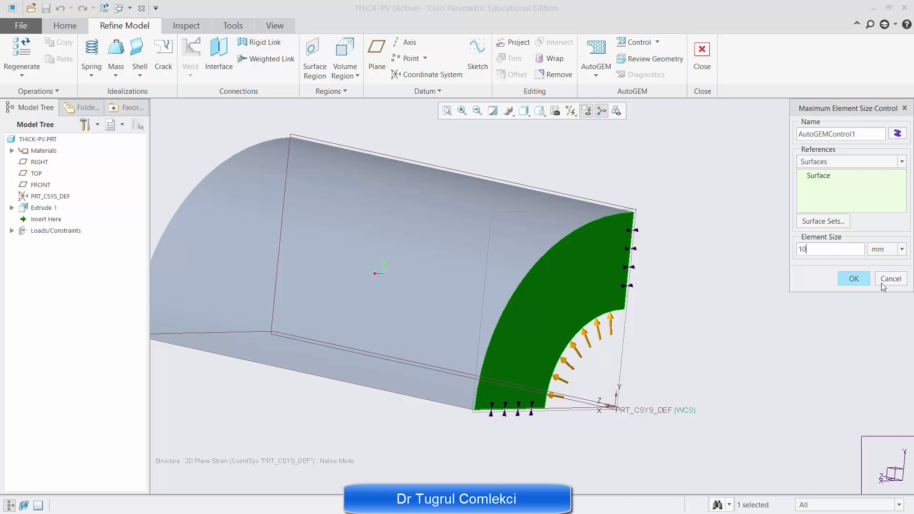
{"action": "left_click", "coordinate": [859, 280]}
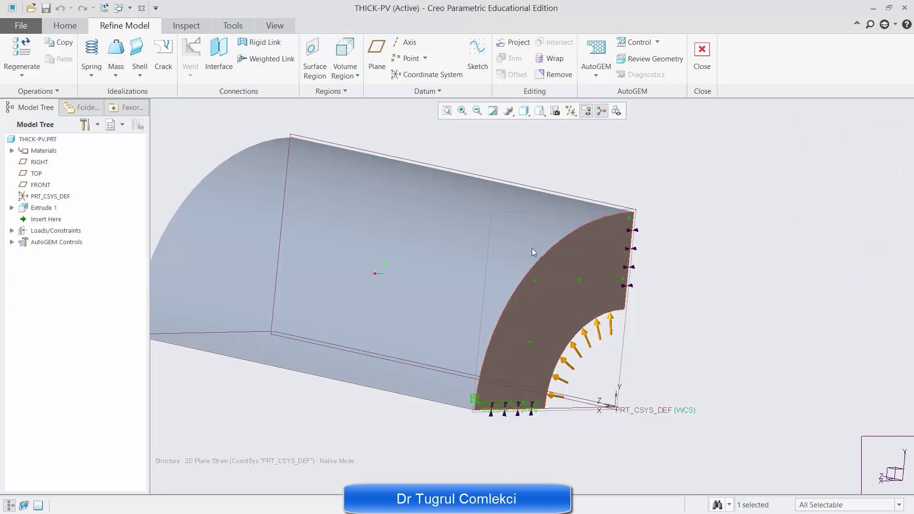
- Generate the AutoGEM mesh of 454 elements and 443 nodes, then save it
{"action": "left_click", "coordinate": [596, 52]}
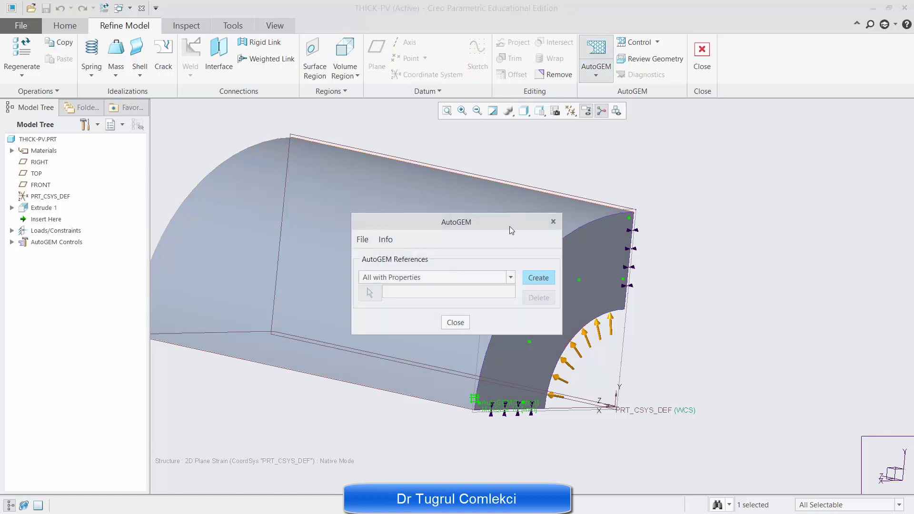
{"action": "left_click", "coordinate": [545, 285]}
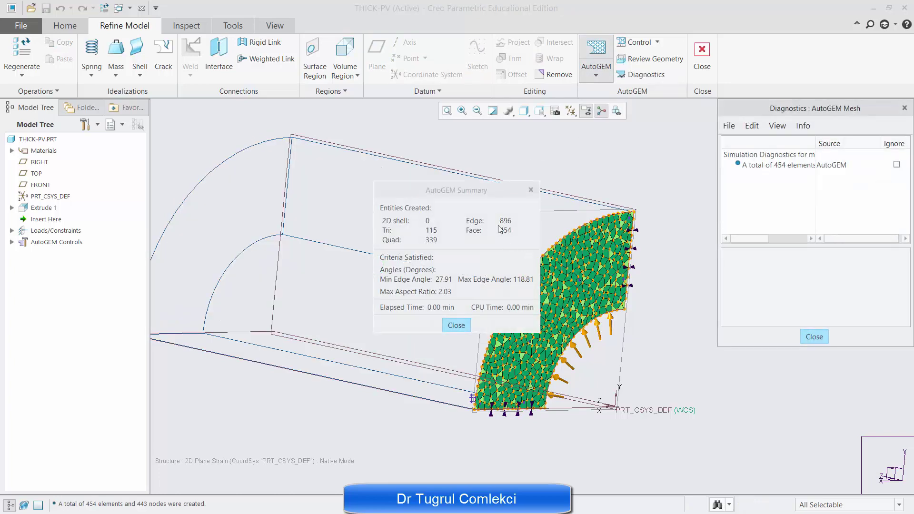
{"action": "left_click_drag", "start_coordinate": [479, 190], "coordinate": [381, 187]}
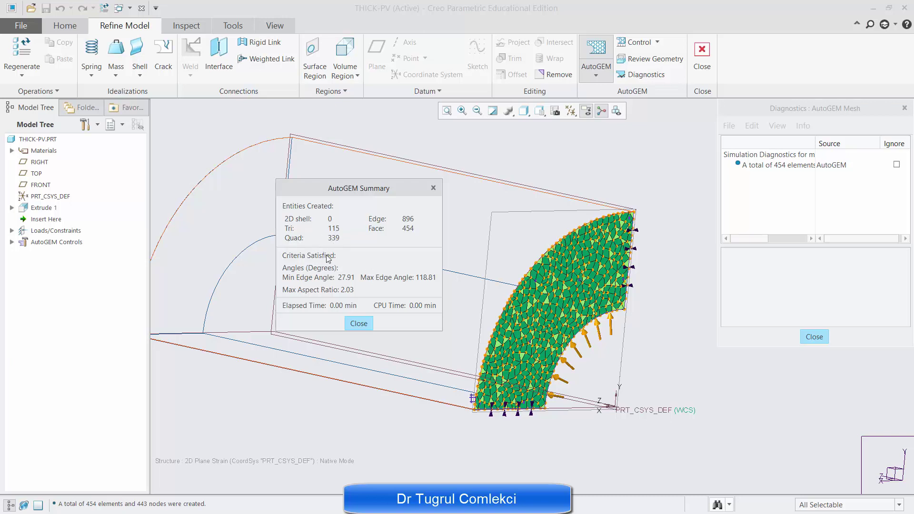
{"action": "left_click", "coordinate": [360, 326]}
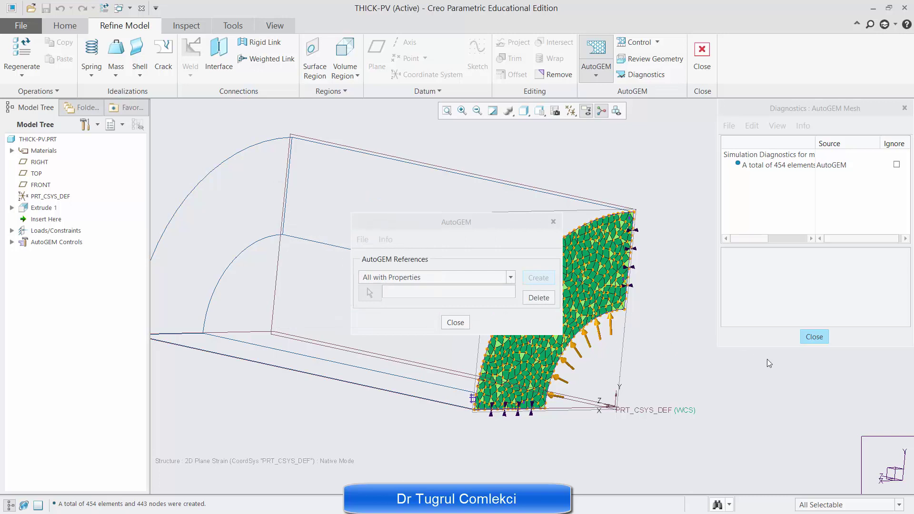
{"action": "left_click", "coordinate": [455, 324]}
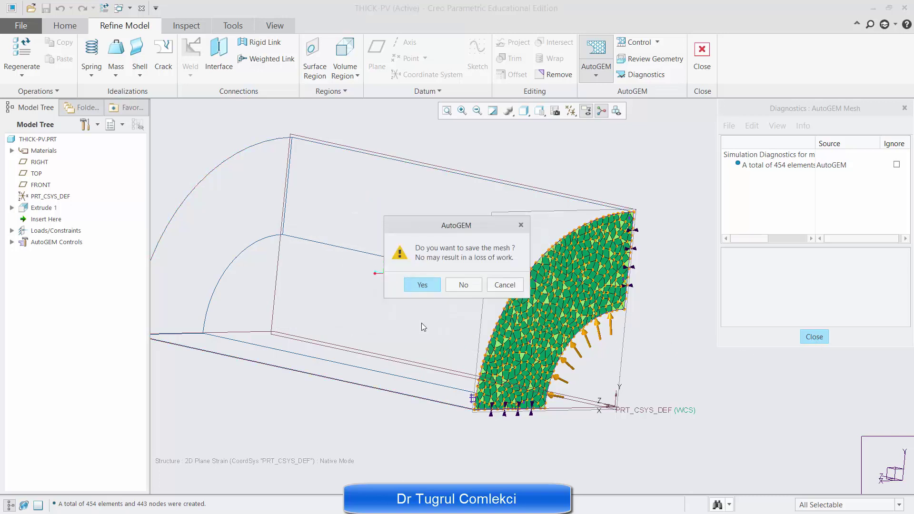
{"action": "left_click", "coordinate": [423, 285]}
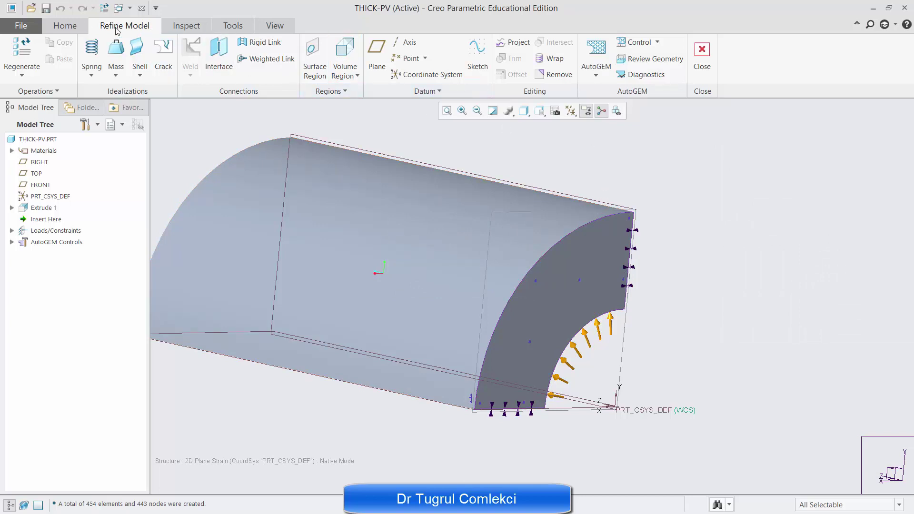
{"action": "left_click", "coordinate": [67, 26]}
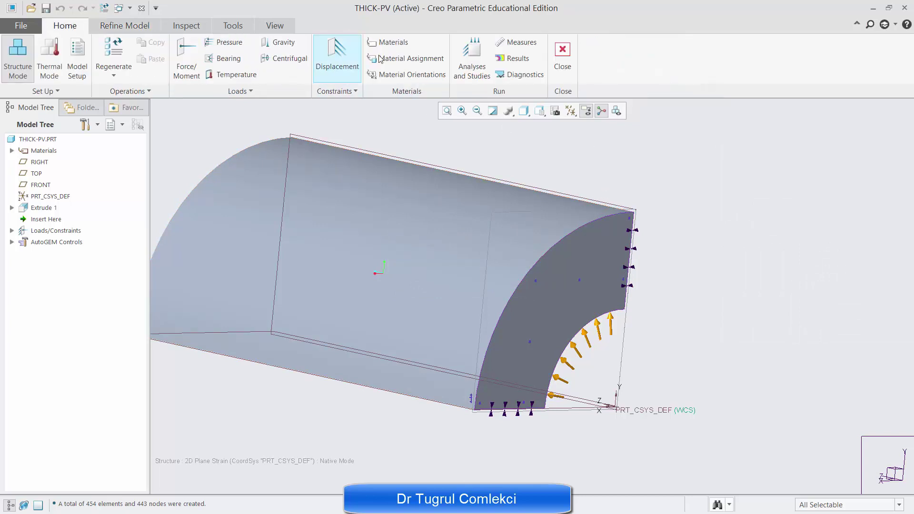
- Create a new Static analysis, Analysis1, using Multi-Pass Adaptive convergence with 5% Percent Convergence
{"action": "left_click", "coordinate": [473, 65]}
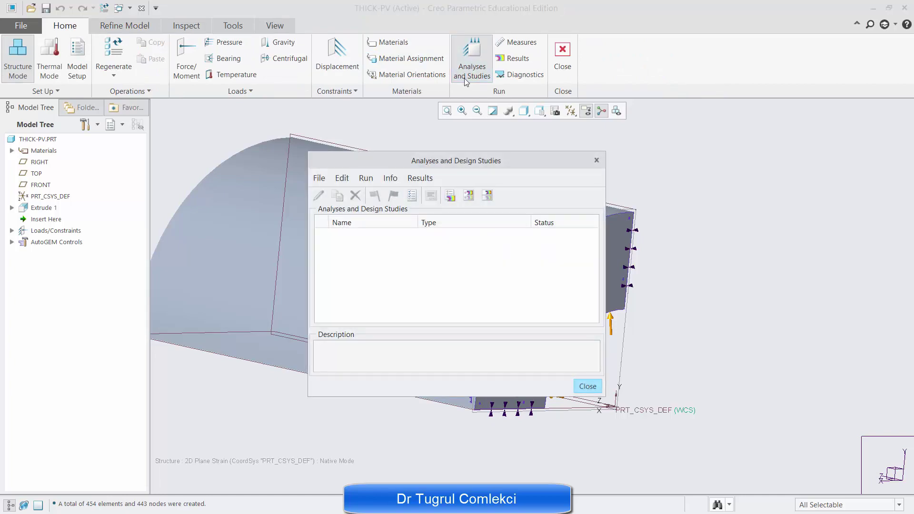
{"action": "left_click", "coordinate": [319, 177]}
{"action": "left_click", "coordinate": [281, 192]}
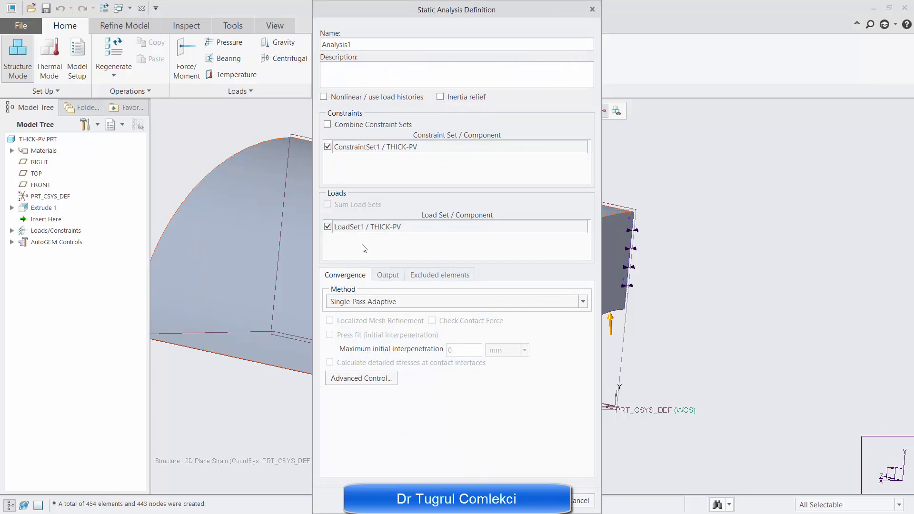
{"action": "left_click", "coordinate": [376, 304]}
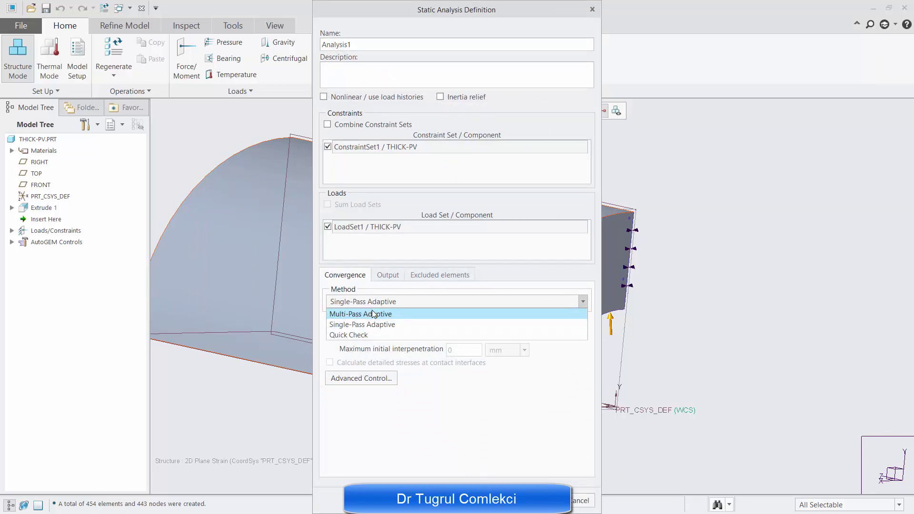
{"action": "left_click", "coordinate": [377, 311]}
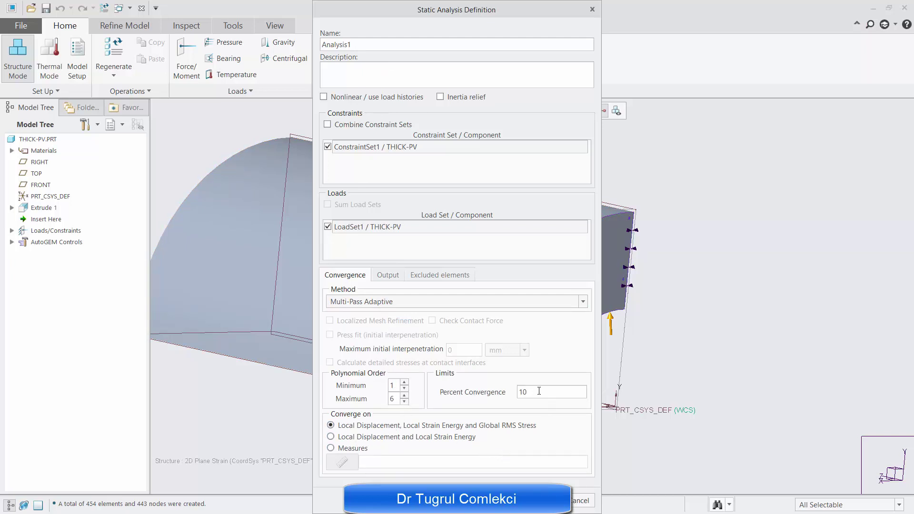
{"action": "double_click", "coordinate": [506, 395]}
{"action": "type", "text": "5"}
- Run Analysis1 to completion, deleting its old output files and using interactive diagnostics
{"action": "key", "text": "Return"}
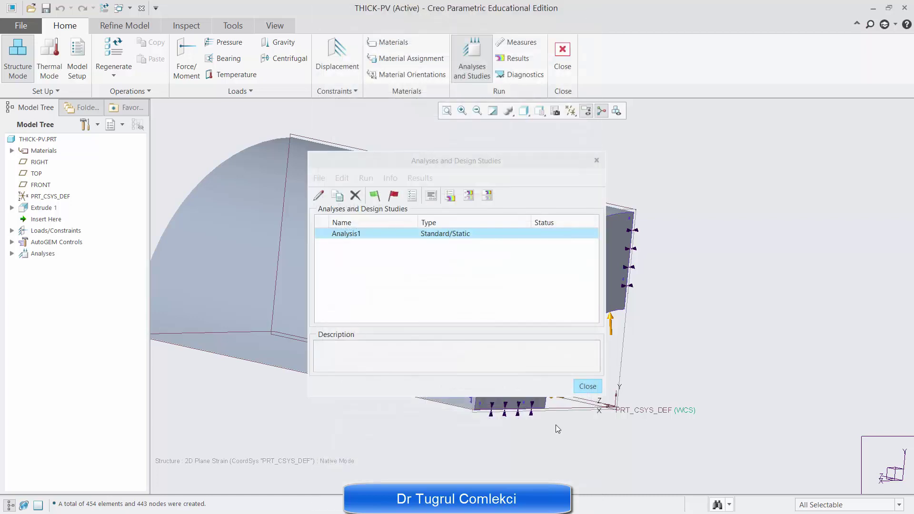
{"action": "left_click", "coordinate": [375, 196]}
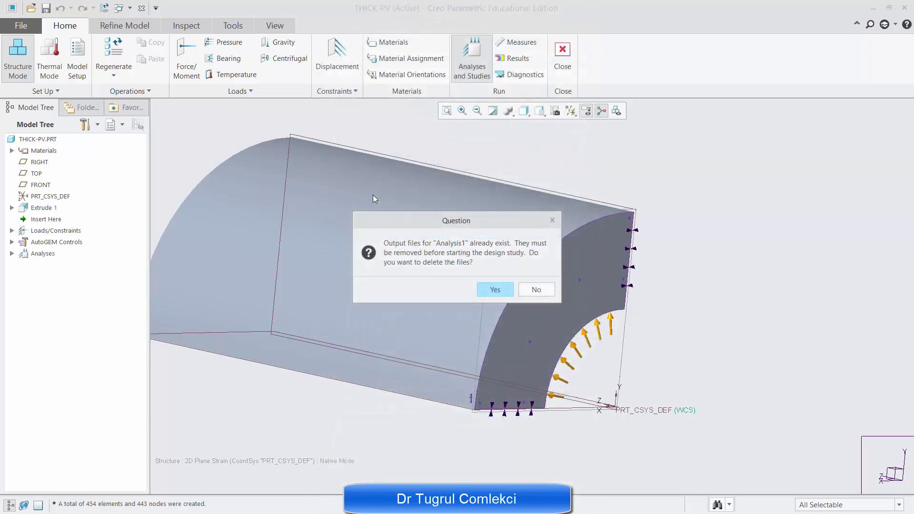
{"action": "left_click", "coordinate": [494, 291]}
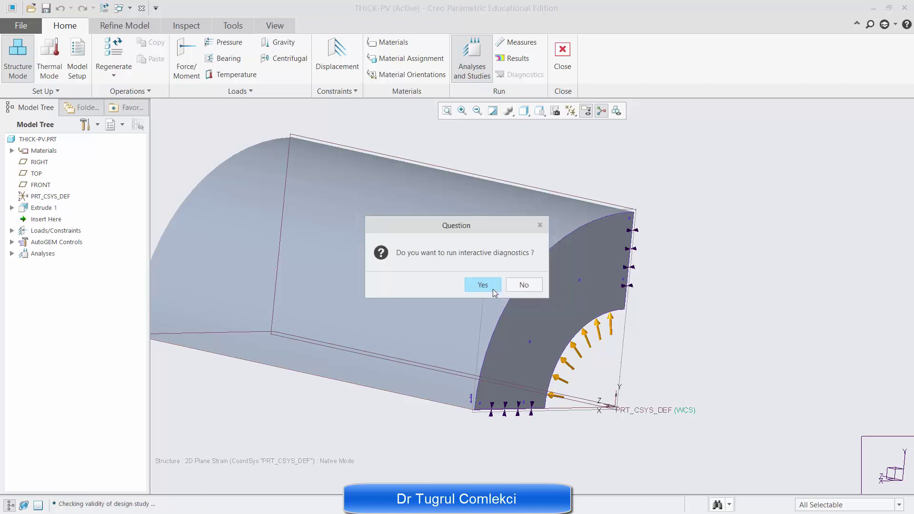
{"action": "left_click", "coordinate": [482, 285]}
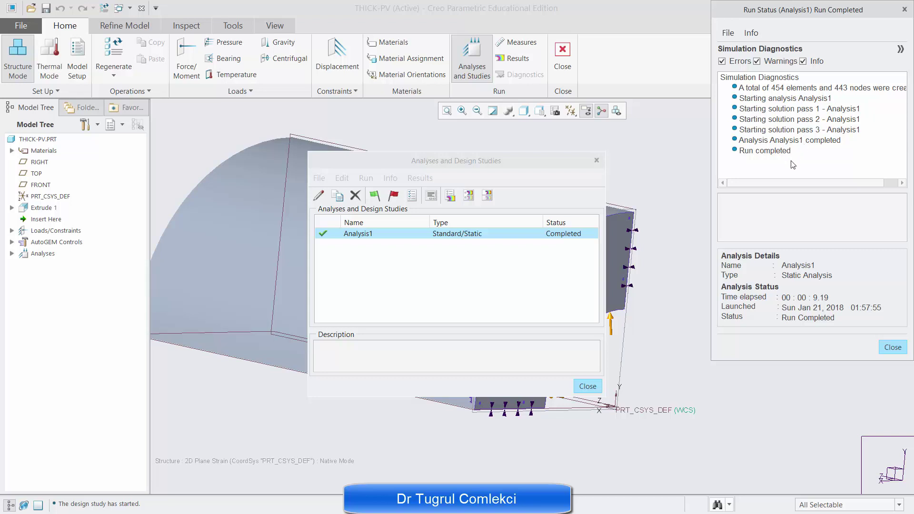
{"action": "left_click", "coordinate": [891, 348]}
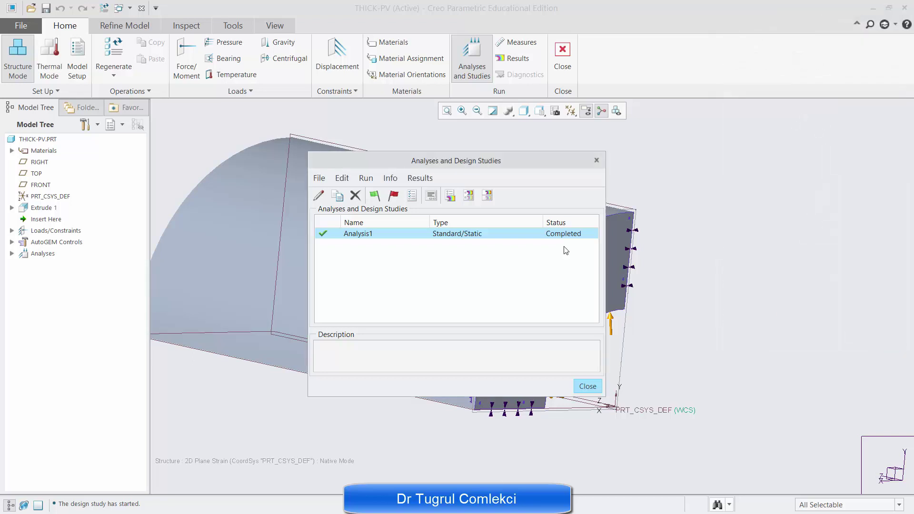
- Show Analysis1's von Mises stress fringe (59.292 to 231.841 MPa) and orbit the model
{"action": "left_click", "coordinate": [449, 196]}
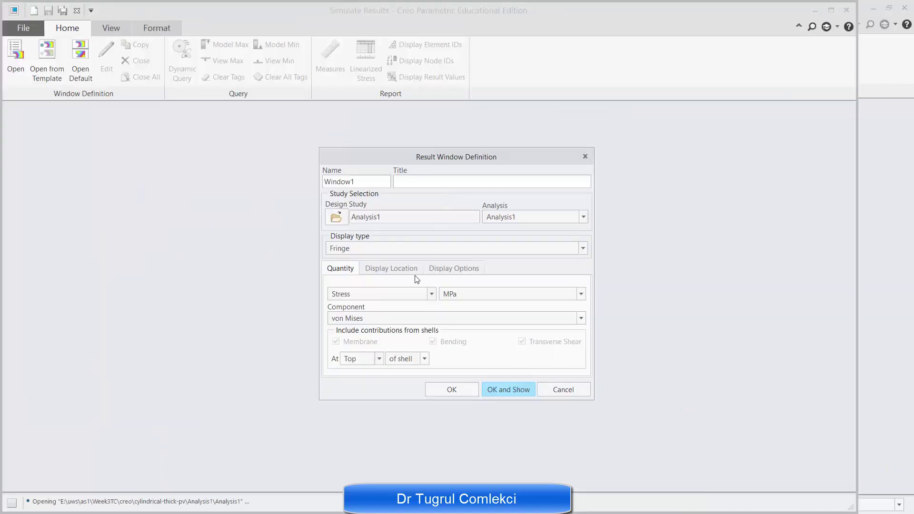
{"action": "left_click", "coordinate": [508, 390]}
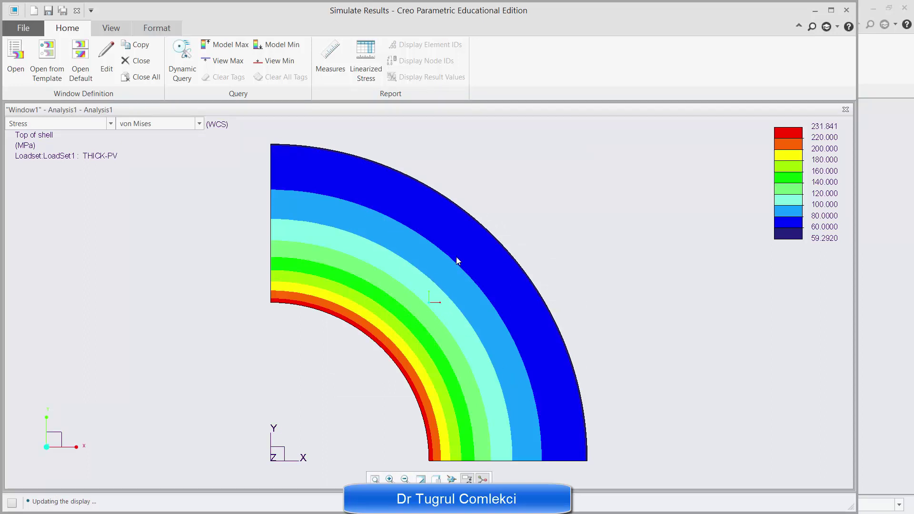
{"action": "mouse_move", "coordinate": [452, 259]}
{"action": "left_mouse_down"}
{"action": "mouse_move", "coordinate": [410, 281]}
{"action": "mouse_move", "coordinate": [288, 293]}
{"action": "mouse_move", "coordinate": [373, 270]}
{"action": "mouse_move", "coordinate": [463, 273]}
{"action": "mouse_move", "coordinate": [458, 265]}
{"action": "left_mouse_up"}
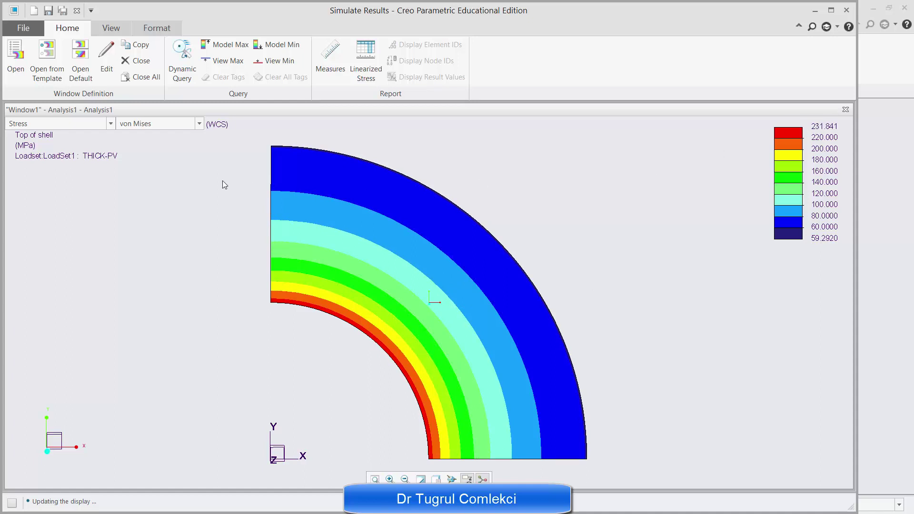
- Show the von Mises plot deformed with element edges, animated over 12 frames
{"action": "left_click", "coordinate": [110, 64]}
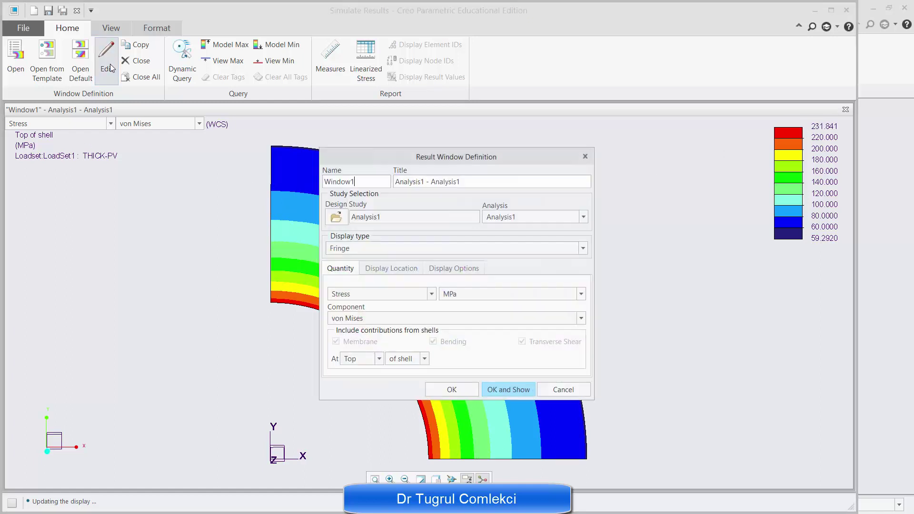
{"action": "left_click", "coordinate": [440, 269]}
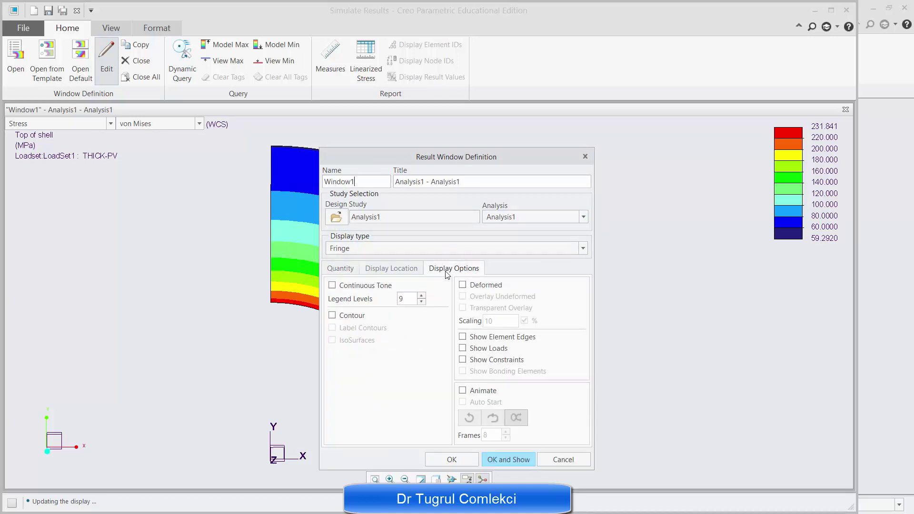
{"action": "left_click", "coordinate": [463, 286]}
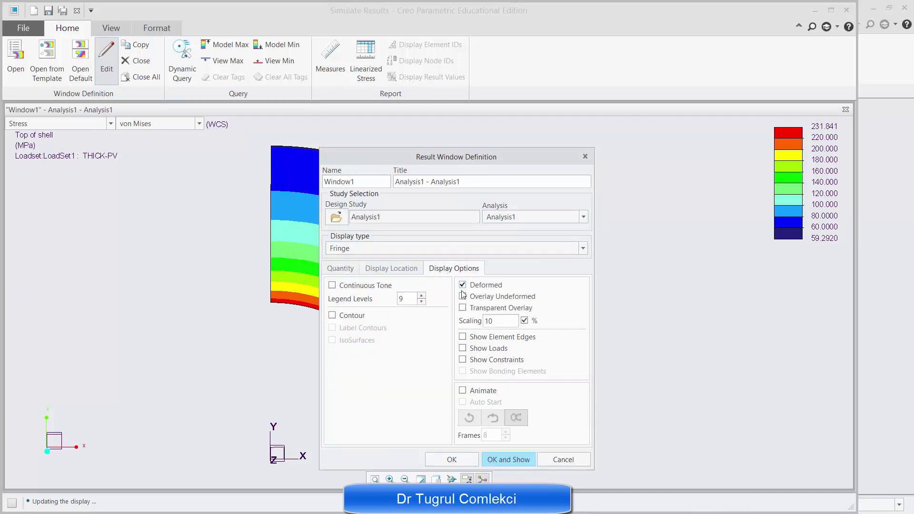
{"action": "left_click", "coordinate": [463, 338]}
{"action": "left_click", "coordinate": [463, 390]}
{"action": "left_click", "coordinate": [492, 418]}
{"action": "left_click", "coordinate": [506, 433]}
{"action": "left_click", "coordinate": [506, 433]}
{"action": "left_click", "coordinate": [506, 432]}
{"action": "left_click", "coordinate": [506, 432]}
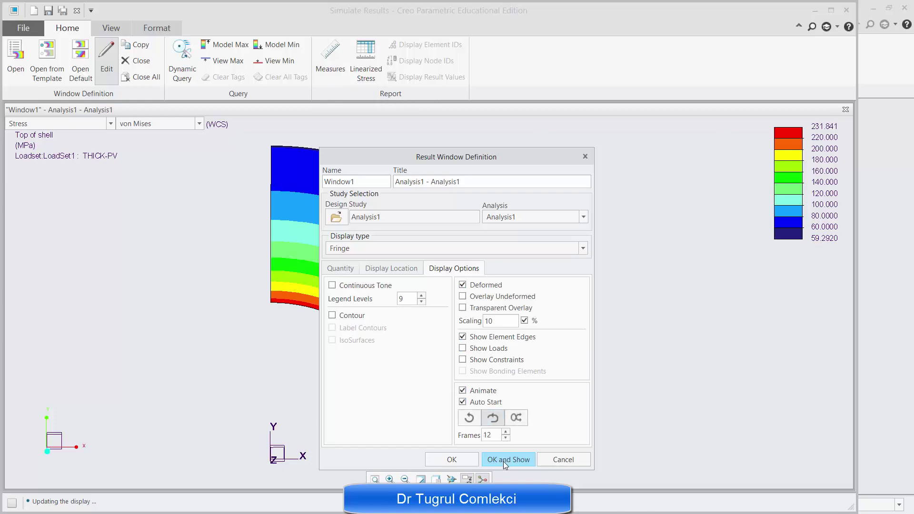
{"action": "left_click", "coordinate": [505, 458]}
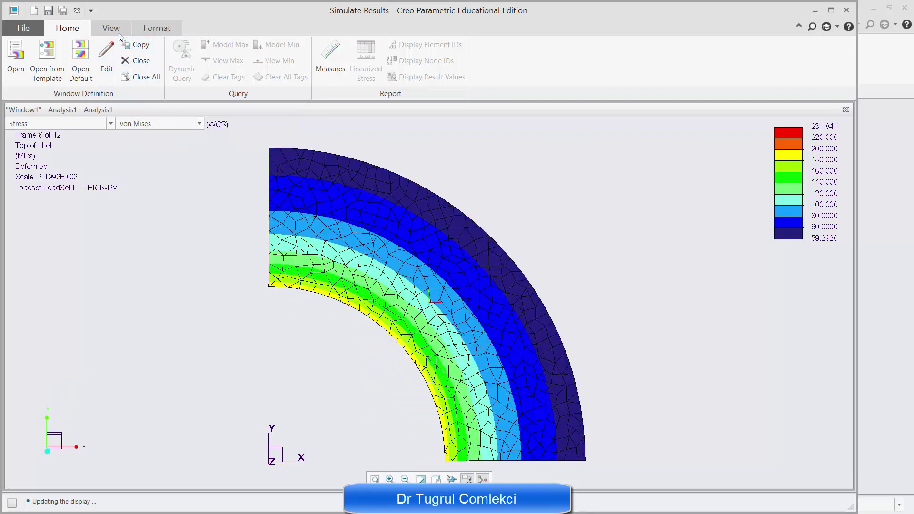
- Adjust the deformation animation speed, ending at a moderate setting
{"action": "left_click", "coordinate": [113, 29]}
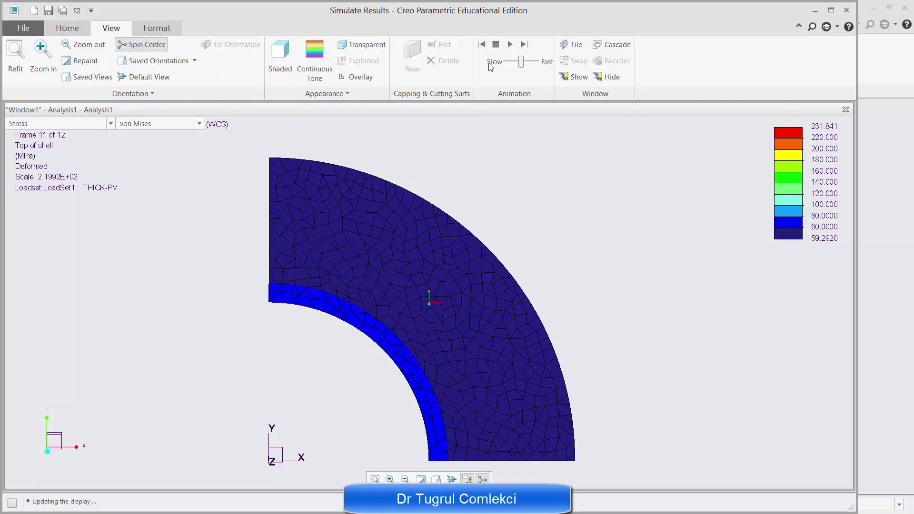
{"action": "left_click", "coordinate": [506, 62]}
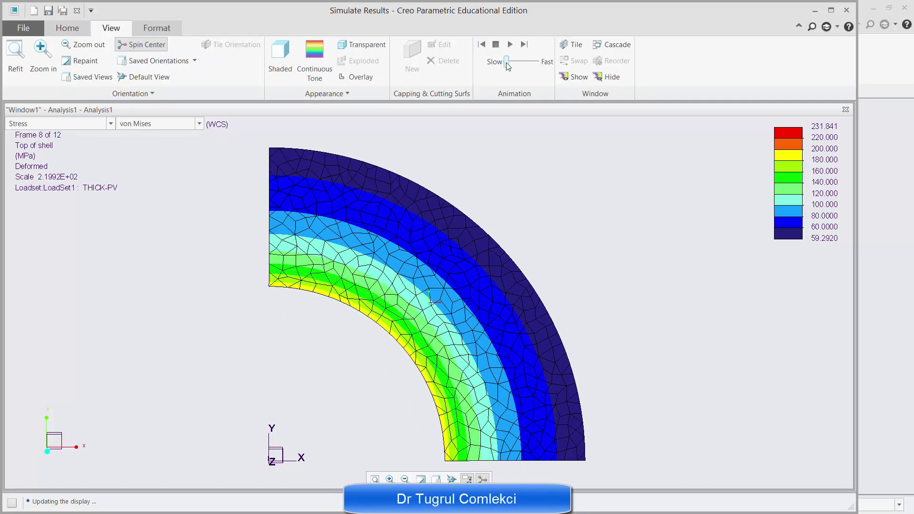
{"action": "left_click", "coordinate": [513, 62]}
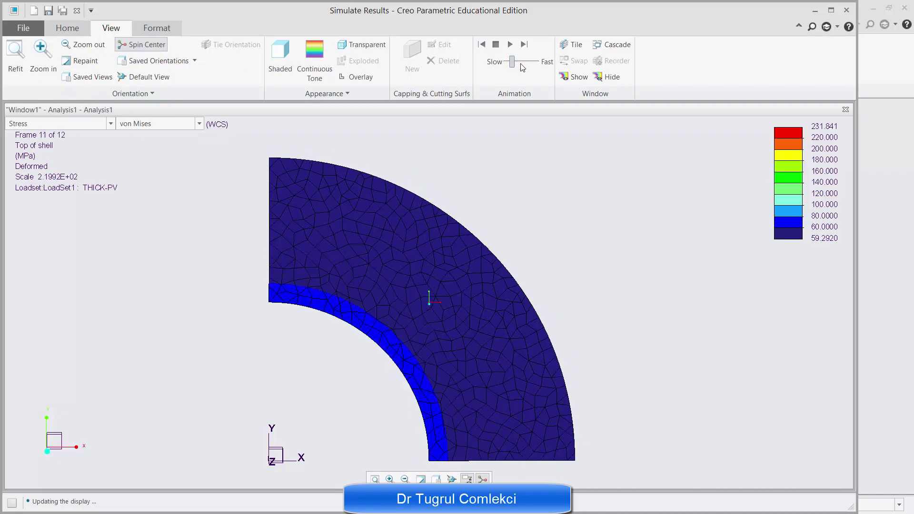
{"action": "left_click_drag", "start_coordinate": [513, 63], "coordinate": [544, 63]}
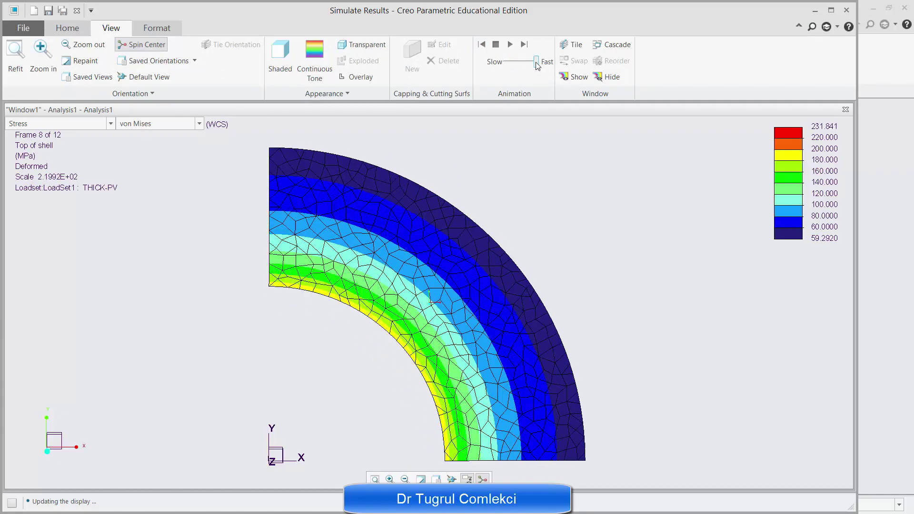
{"action": "left_click", "coordinate": [513, 64]}
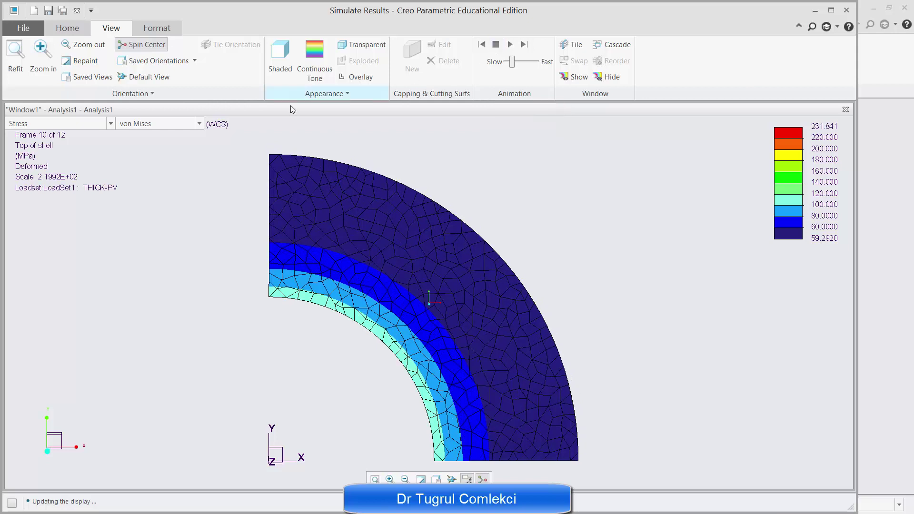
- Turn off animation and plot displacement magnitude on the deformed mesh (0.05843 to 0.09094 mm)
{"action": "left_click", "coordinate": [60, 29]}
{"action": "left_click", "coordinate": [109, 56]}
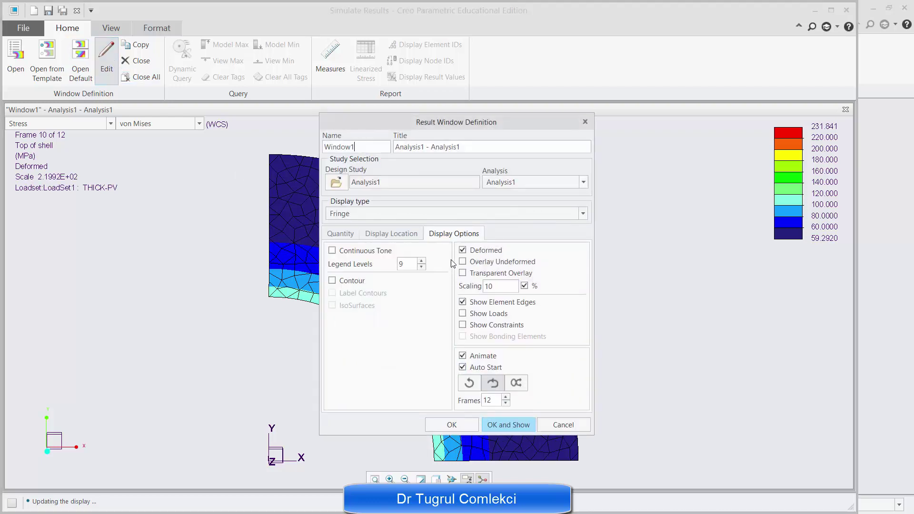
{"action": "left_click", "coordinate": [462, 356]}
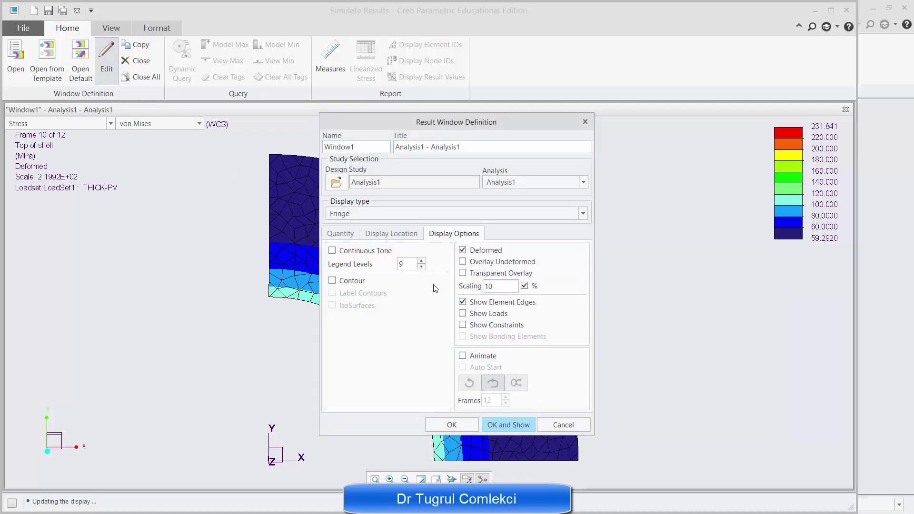
{"action": "left_click", "coordinate": [332, 235]}
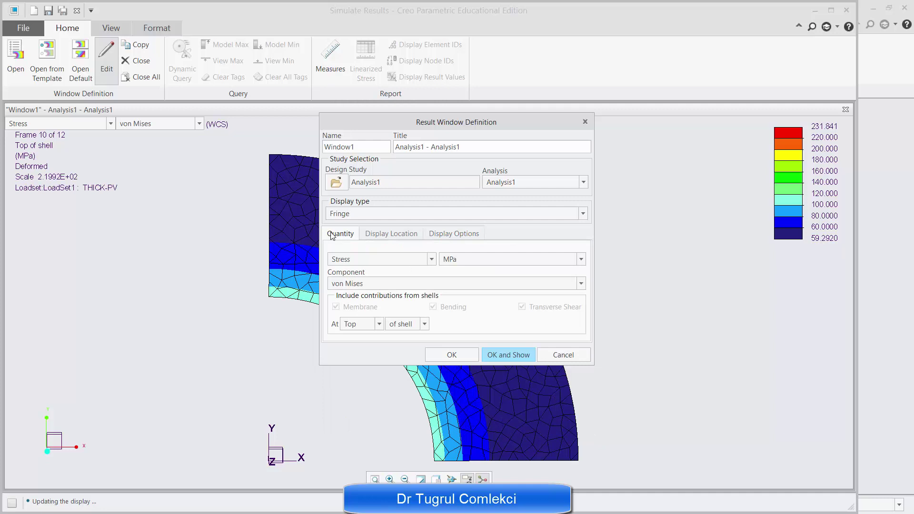
{"action": "left_click", "coordinate": [379, 264]}
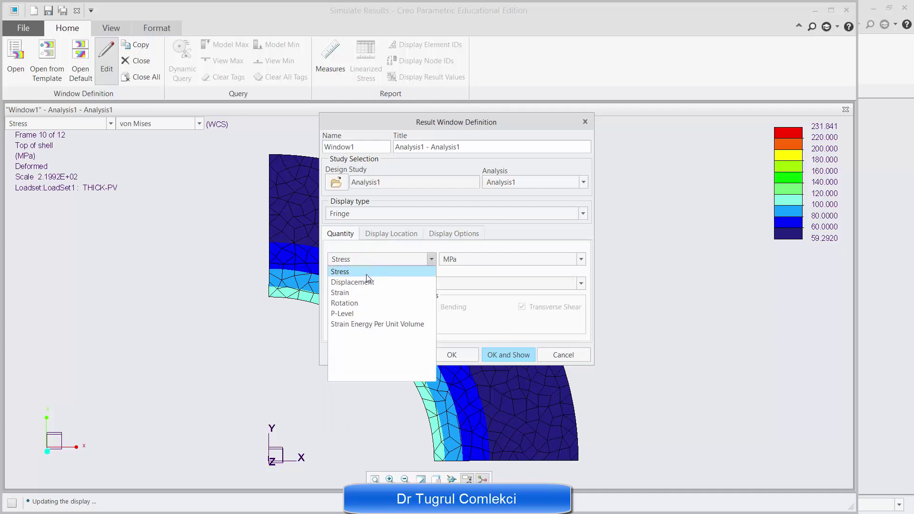
{"action": "left_click", "coordinate": [353, 283]}
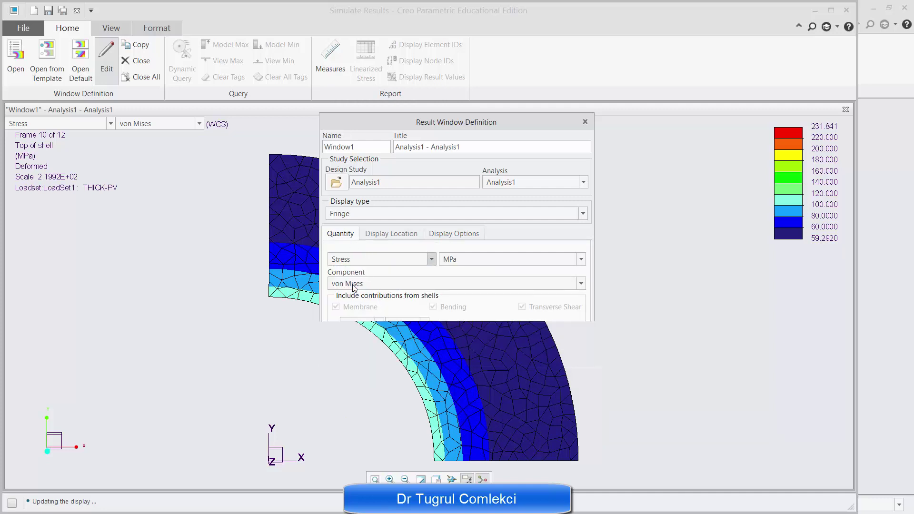
{"action": "left_click", "coordinate": [496, 310]}
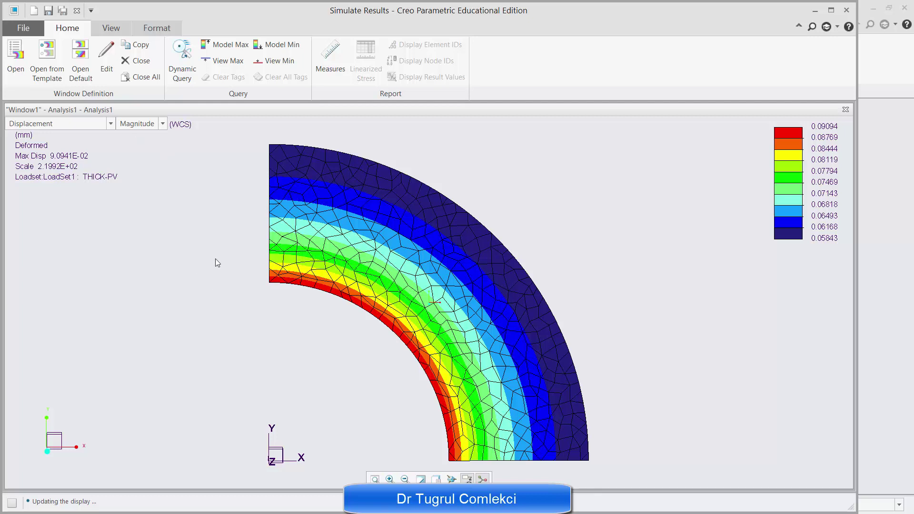
- Plot Max Principal stress, then Min Principal stress (0.16720 to -100.455 MPa)
{"action": "left_click", "coordinate": [111, 126]}
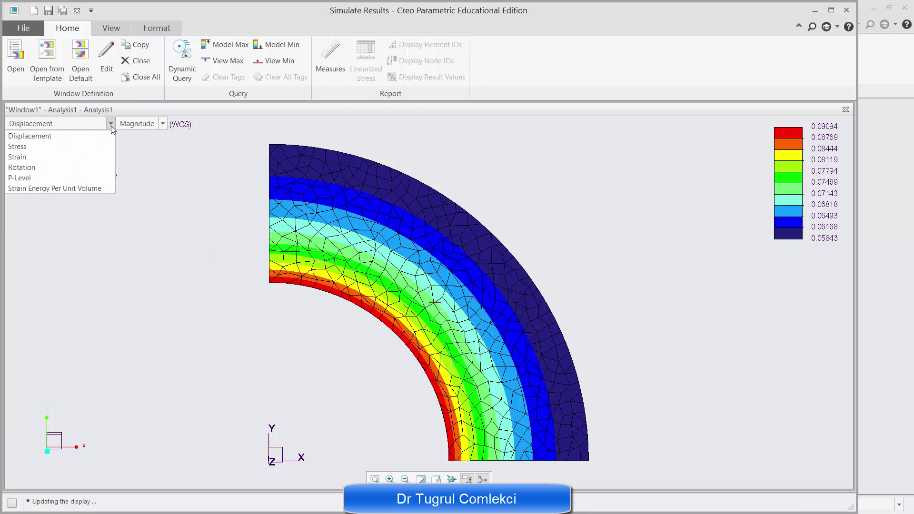
{"action": "left_click", "coordinate": [57, 147]}
{"action": "left_click", "coordinate": [143, 124]}
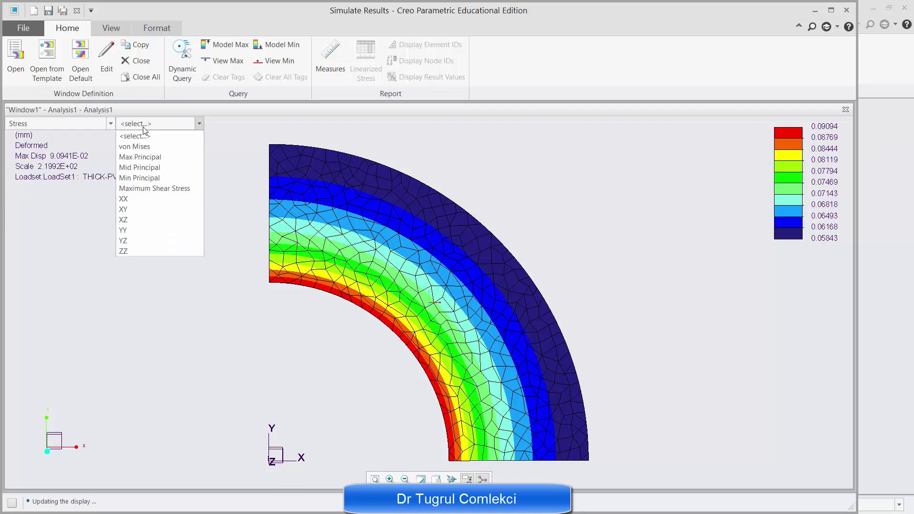
{"action": "left_click", "coordinate": [146, 157]}
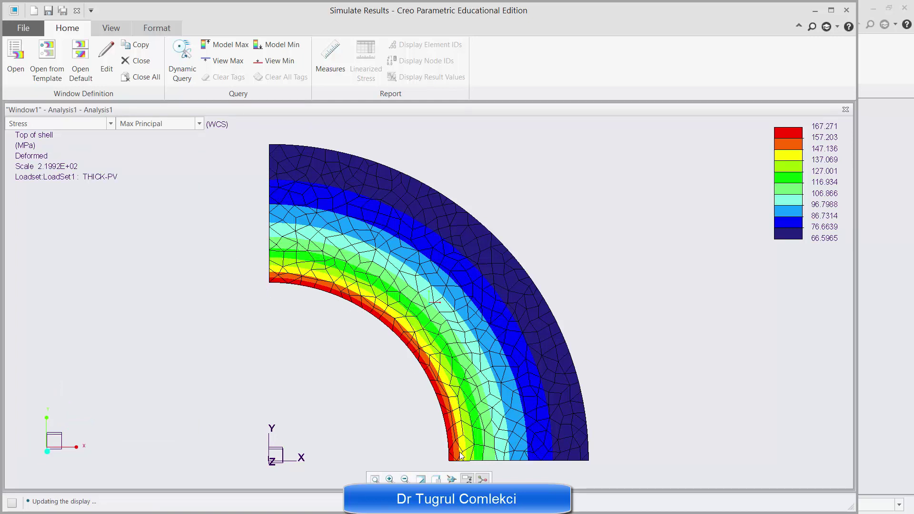
{"action": "left_click", "coordinate": [198, 125]}
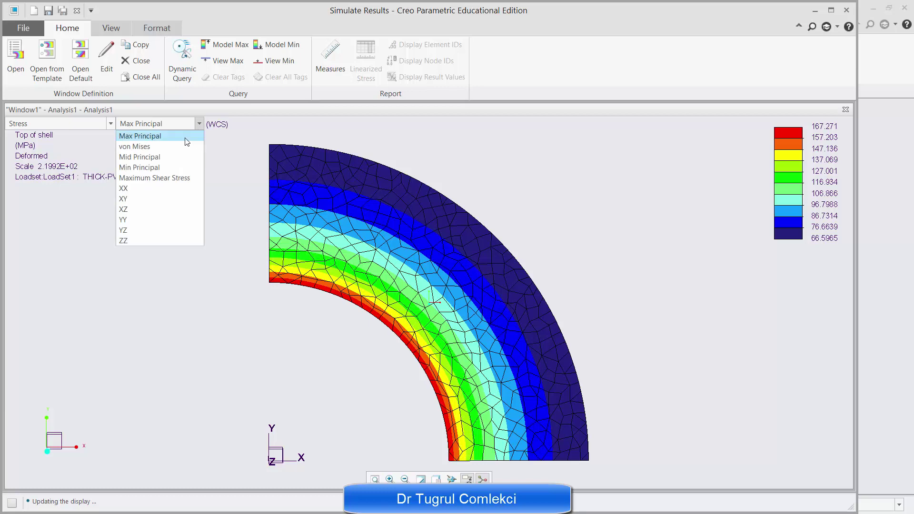
{"action": "left_click", "coordinate": [160, 167]}
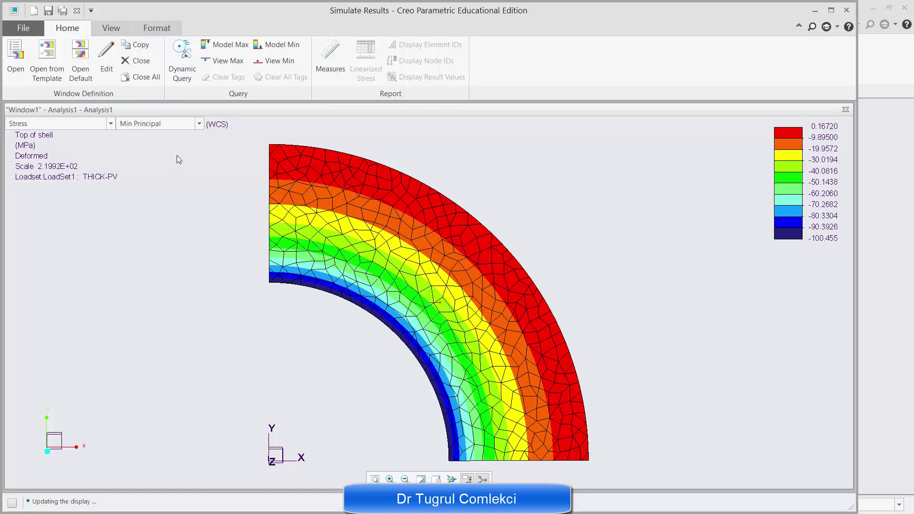
- Plot Mid Principal stress (19.0957 to 19.6425 MPa), orbiting edge-on and back to face-on
{"action": "left_click", "coordinate": [200, 125]}
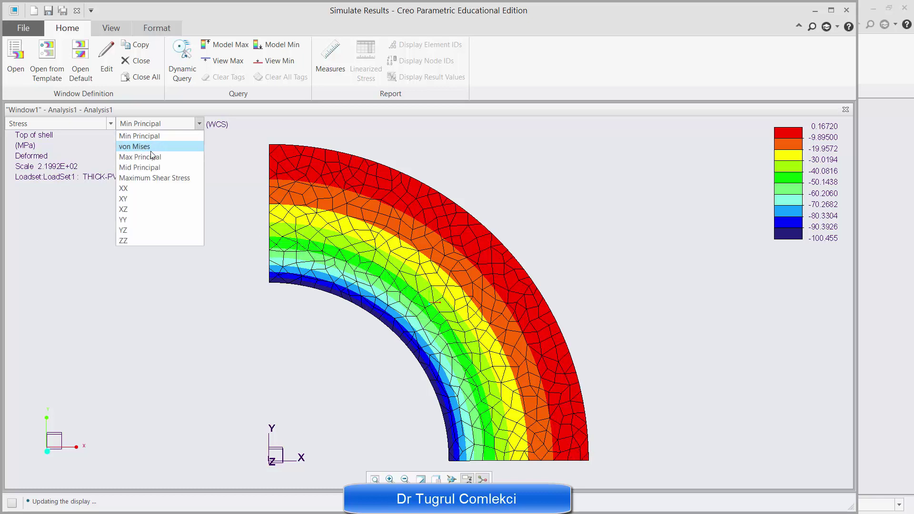
{"action": "left_click", "coordinate": [155, 165]}
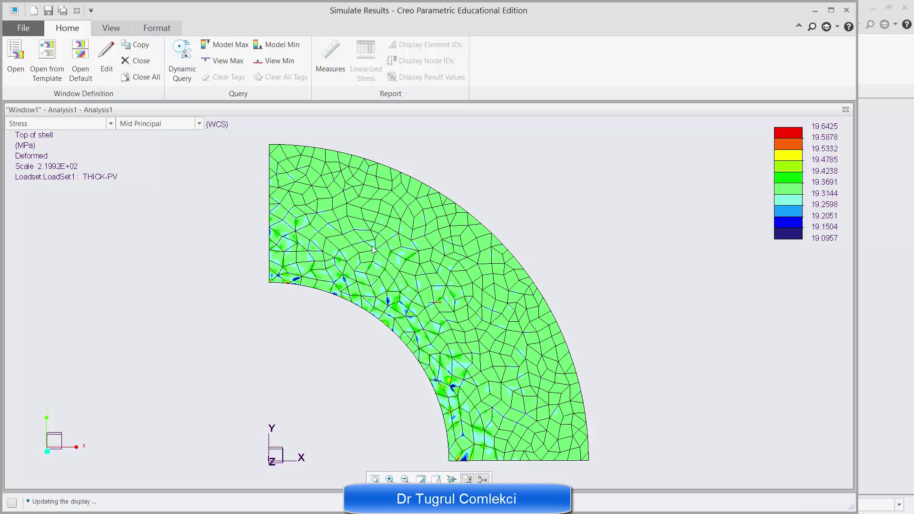
{"action": "left_click_drag", "start_coordinate": [369, 246], "coordinate": [481, 259]}
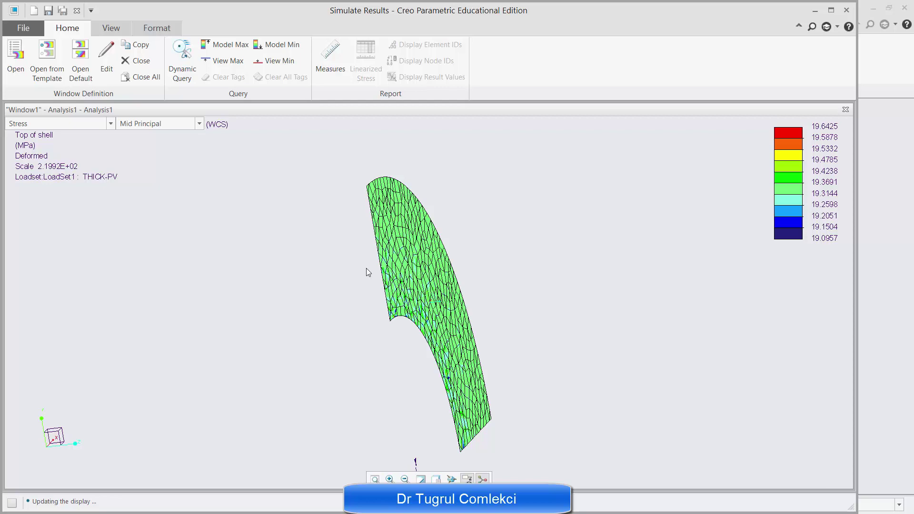
{"action": "mouse_move", "coordinate": [368, 271]}
{"action": "left_mouse_down"}
{"action": "mouse_move", "coordinate": [377, 268]}
{"action": "mouse_move", "coordinate": [355, 278]}
{"action": "left_mouse_up"}
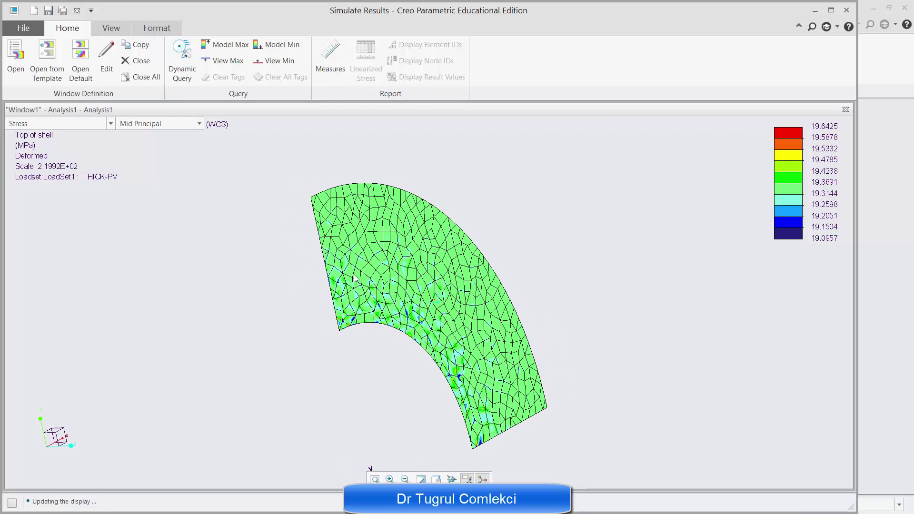